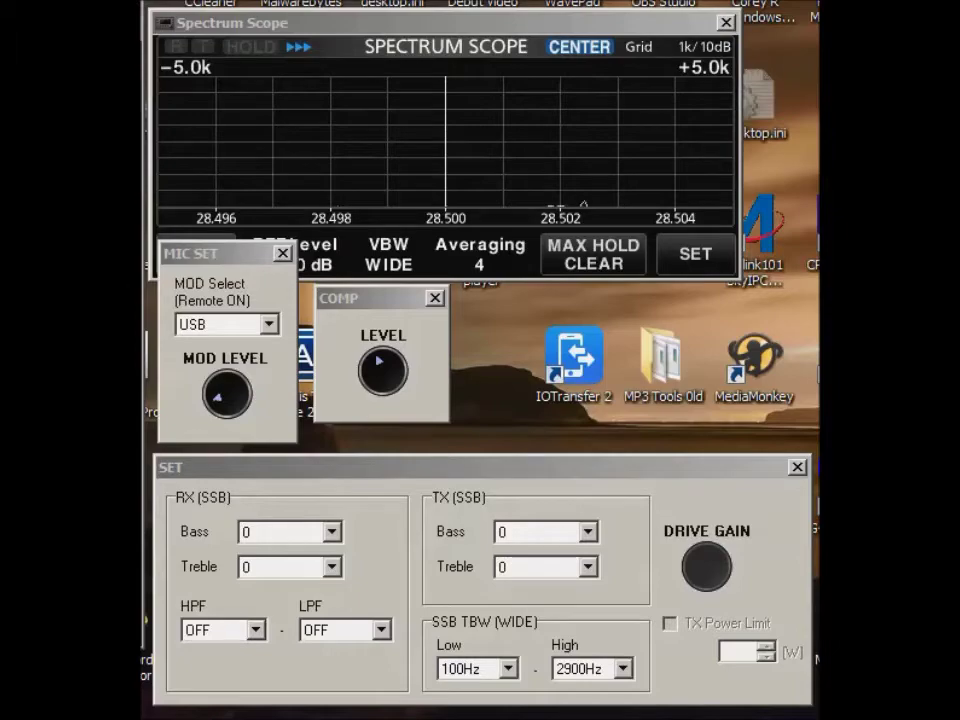
Start transmitting and watch the audio trace just above 28.500 MHz at ±5.0k span.
{"action": "key", "text": "alt+Tab"}
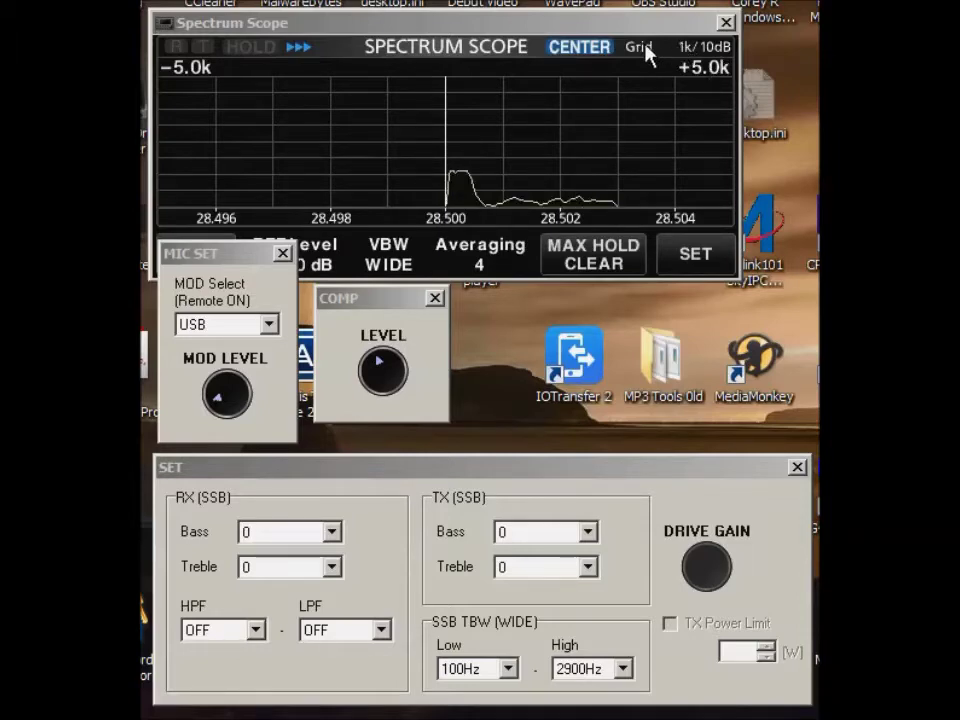
Cycle the spectrum scope span back to ±5.0k.
{"action": "scroll", "coordinate": [648, 55], "scroll_direction": "down", "scroll_amount": 5}
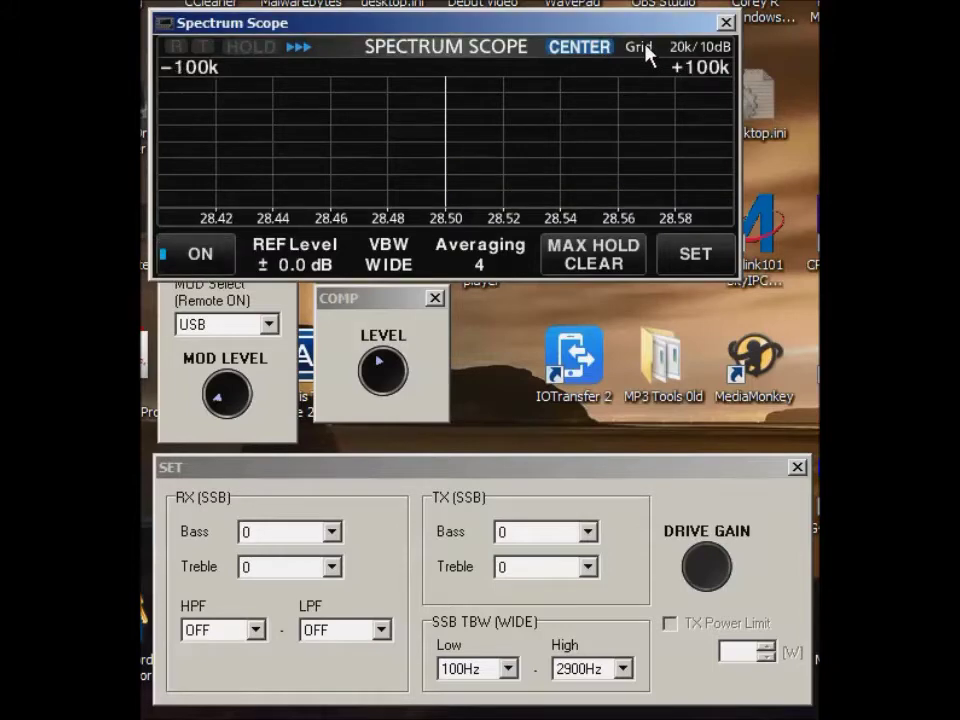
{"action": "scroll", "coordinate": [648, 55], "scroll_direction": "down", "scroll_amount": 2}
{"action": "scroll", "coordinate": [648, 55], "scroll_direction": "down", "scroll_amount": 1}
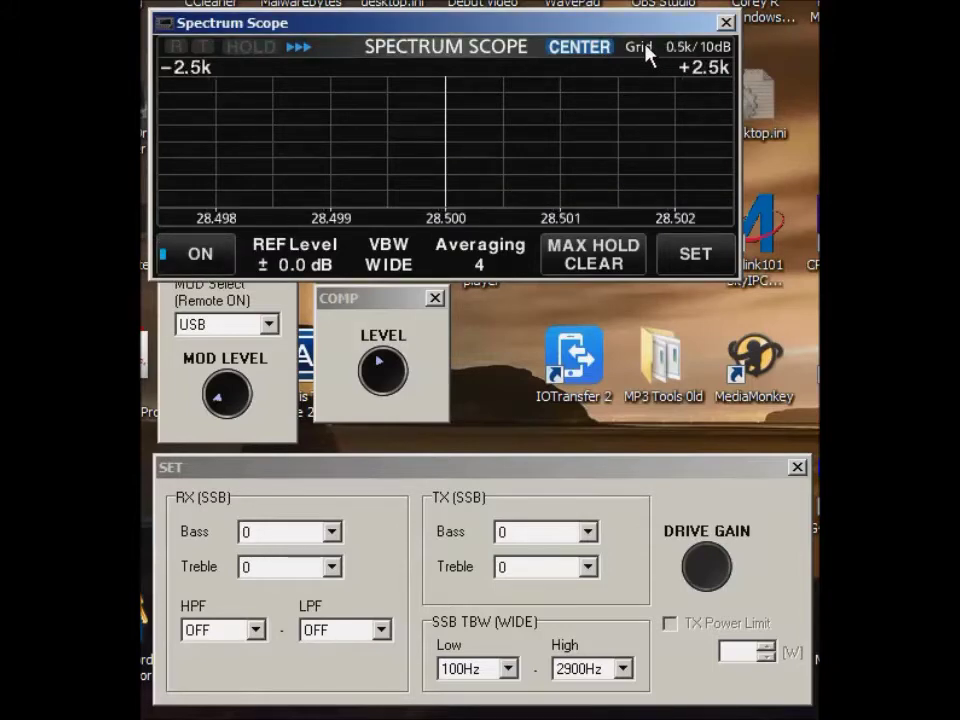
{"action": "scroll", "coordinate": [646, 50], "scroll_direction": "down", "scroll_amount": 1}
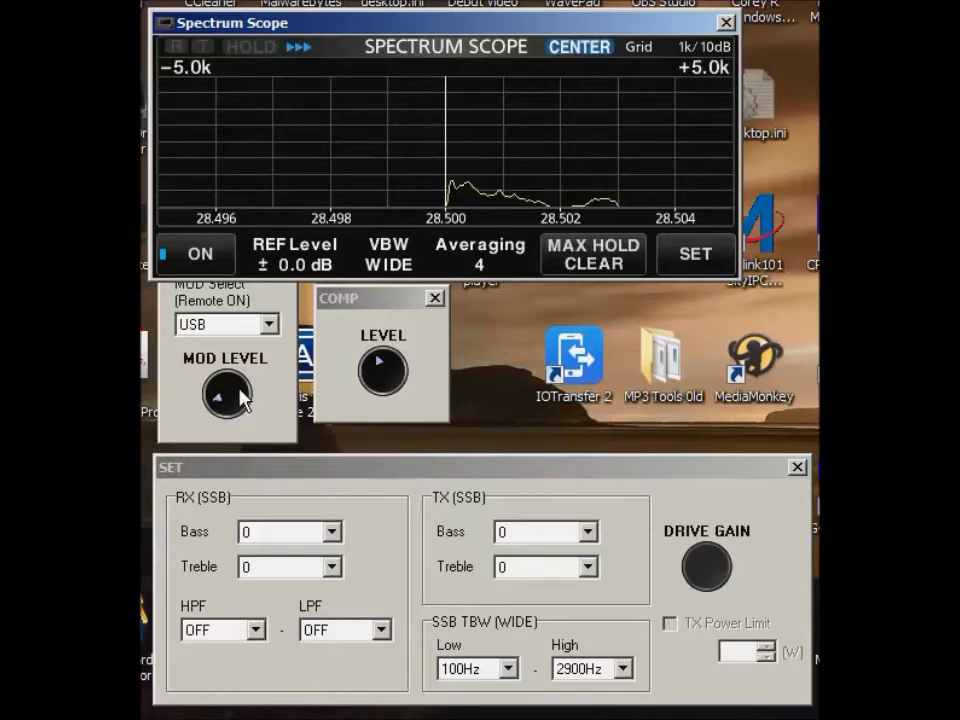
Lower MOD LEVEL and fine-tune COMP LEVEL so the trace tapers toward 28.503 MHz.
{"action": "left_click", "coordinate": [240, 395]}
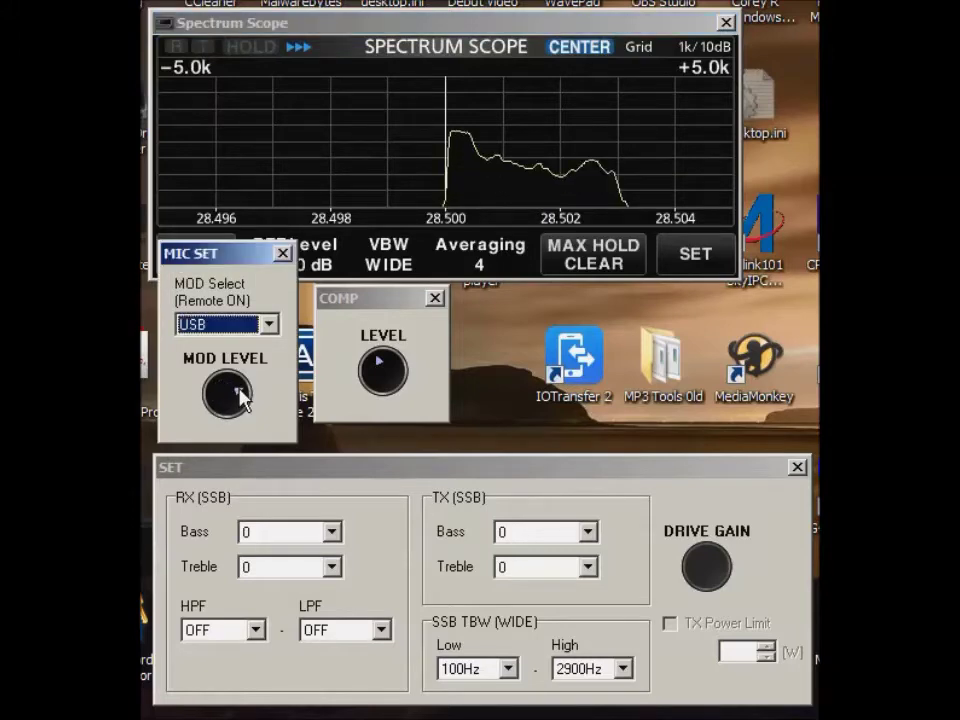
{"action": "scroll", "coordinate": [240, 397], "scroll_direction": "down", "scroll_amount": 3}
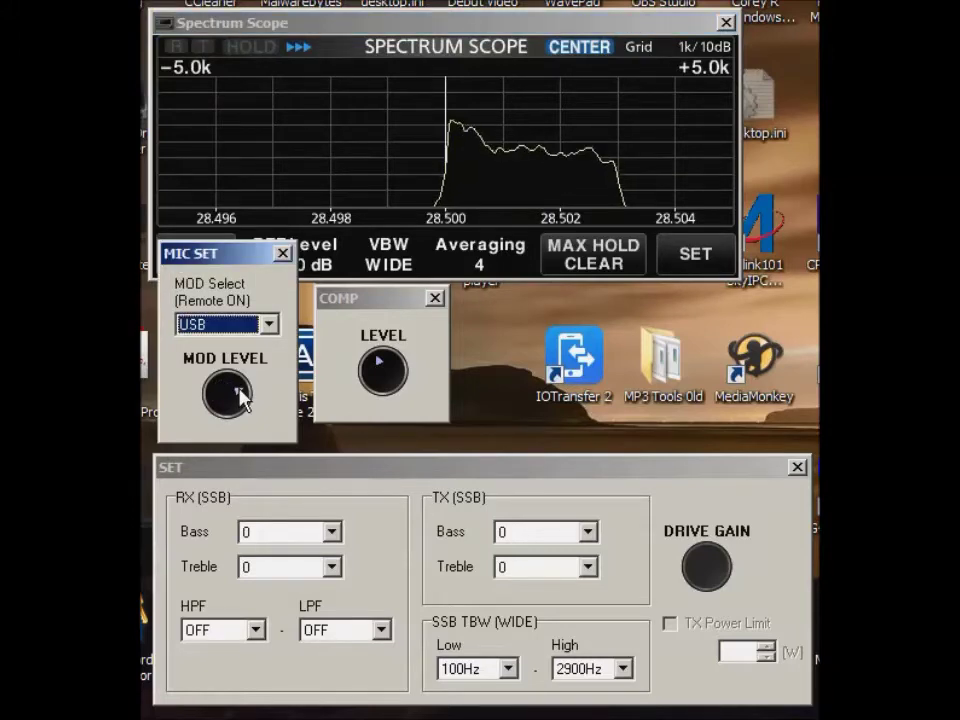
{"action": "scroll", "coordinate": [241, 400], "scroll_direction": "down", "scroll_amount": 2}
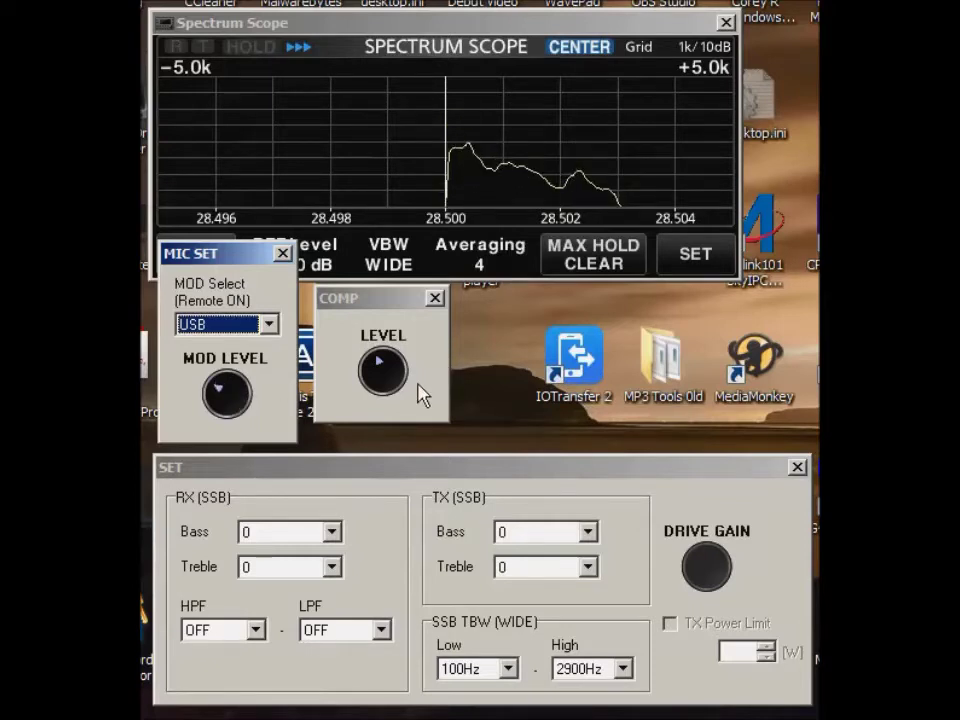
{"action": "left_click", "coordinate": [405, 386]}
{"action": "scroll", "coordinate": [405, 386], "scroll_direction": "up", "scroll_amount": 3}
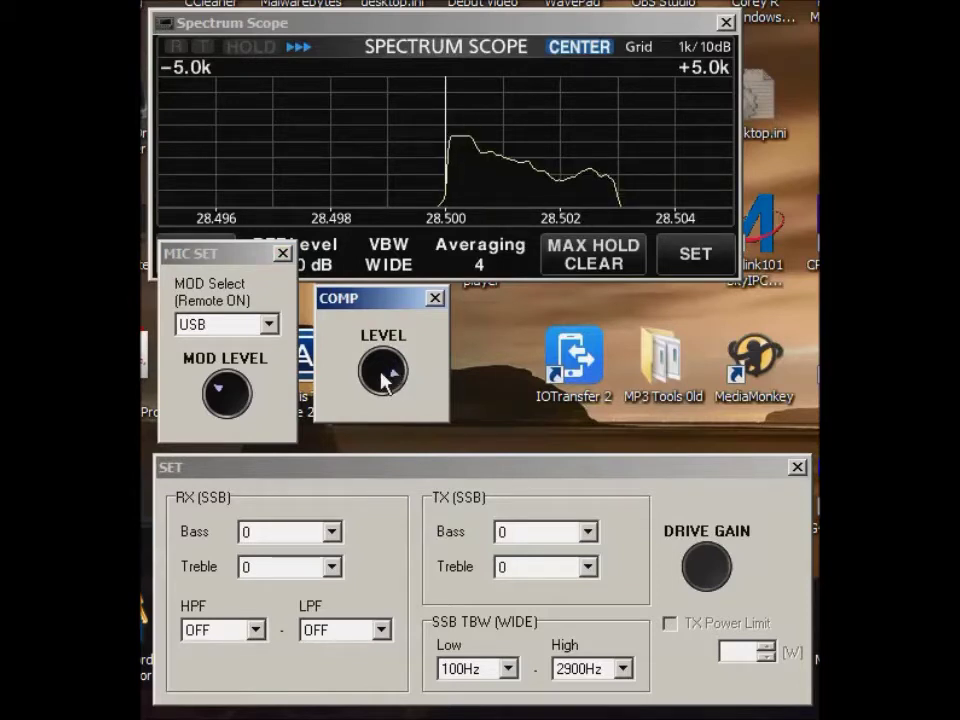
{"action": "scroll", "coordinate": [385, 383], "scroll_direction": "down", "scroll_amount": 2}
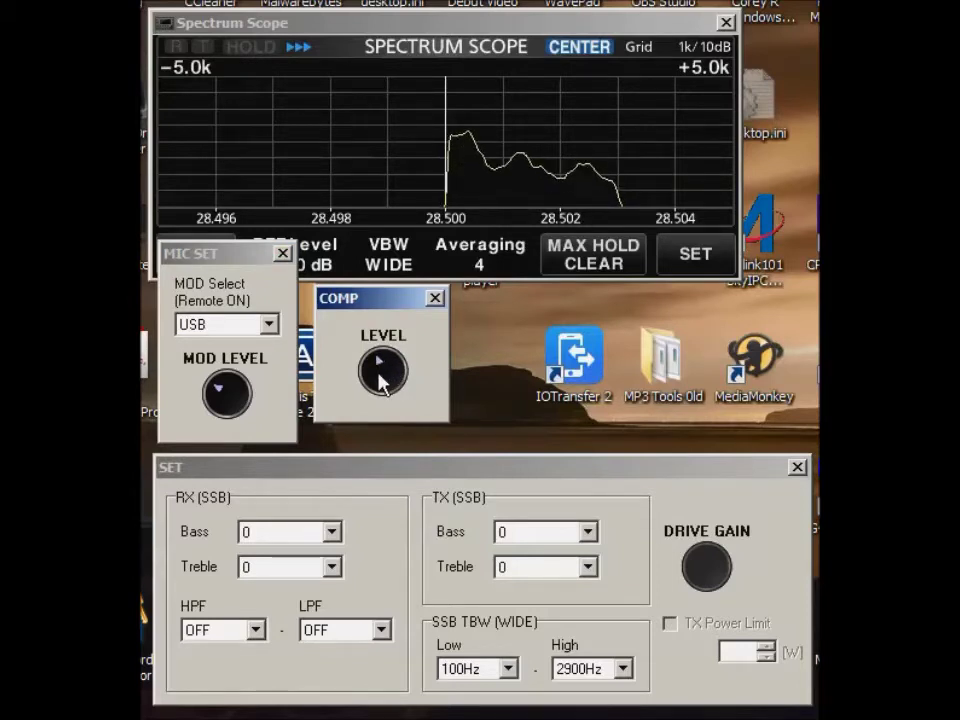
{"action": "scroll", "coordinate": [383, 383], "scroll_direction": "down", "scroll_amount": 1}
{"action": "scroll", "coordinate": [383, 380], "scroll_direction": "up", "scroll_amount": 1}
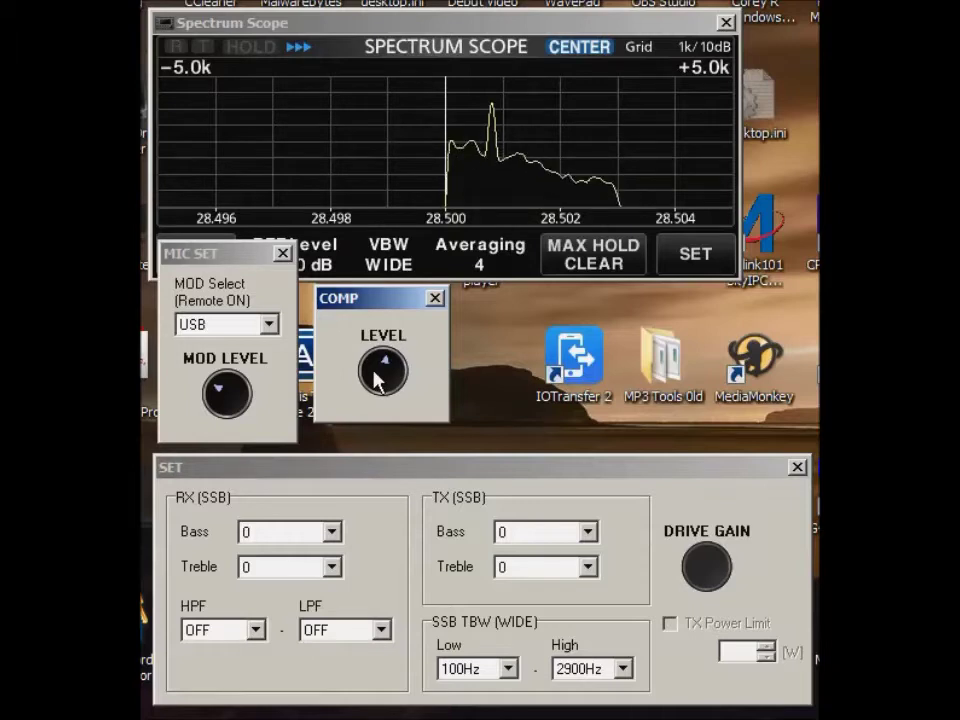
Turn COMP LEVEL and MOD LEVEL down, leaving narrow spikes near 28.501 MHz.
{"action": "scroll", "coordinate": [378, 378], "scroll_direction": "down", "scroll_amount": 3}
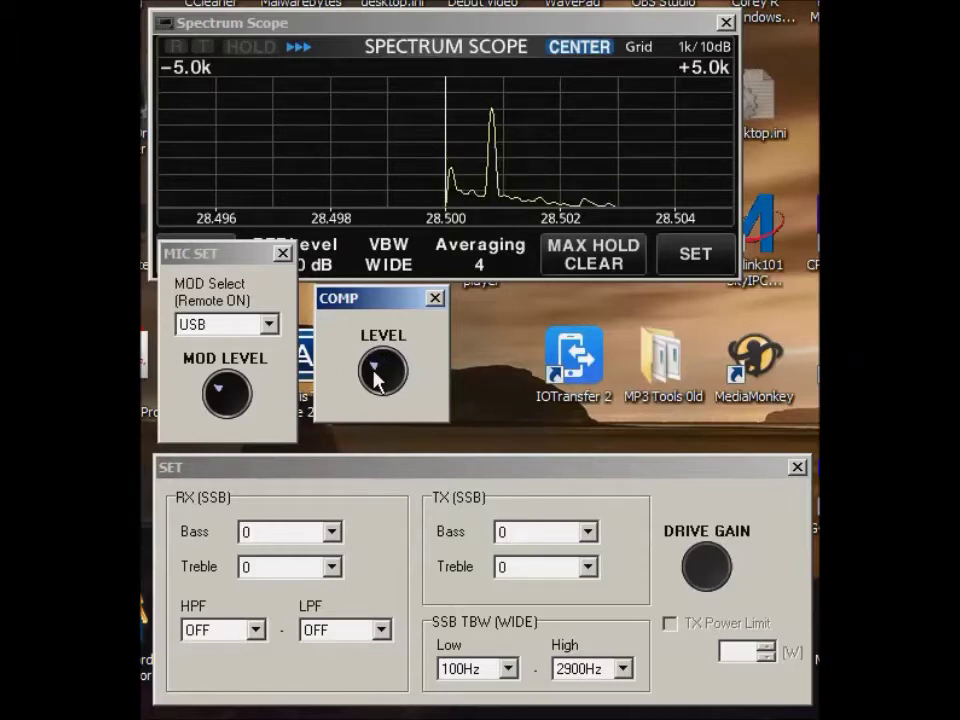
{"action": "left_click", "coordinate": [226, 416]}
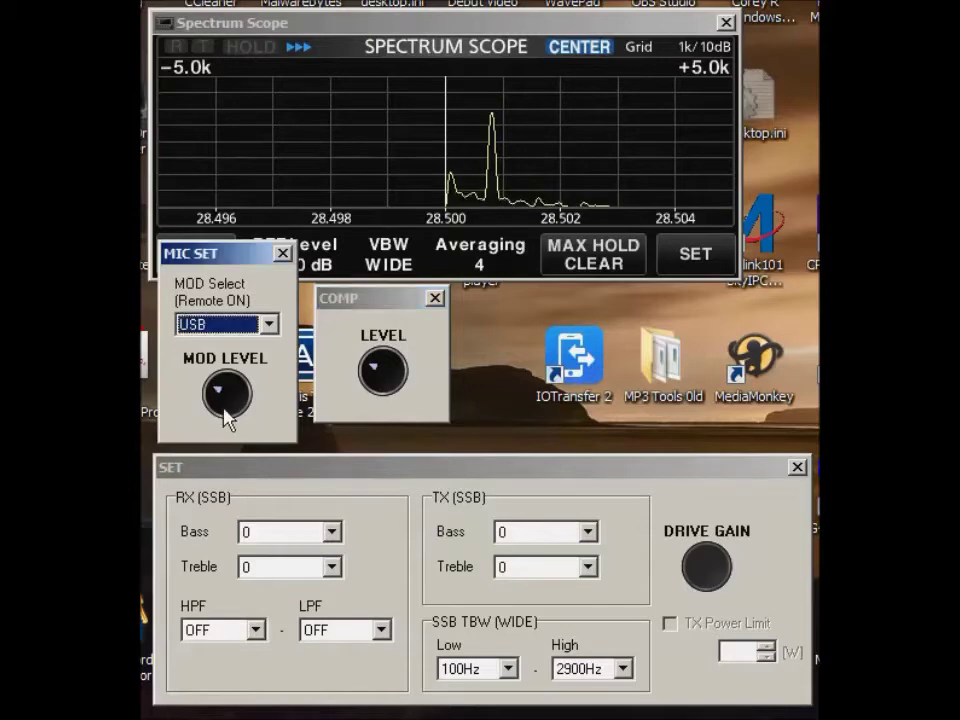
{"action": "scroll", "coordinate": [228, 418], "scroll_direction": "down", "scroll_amount": 2}
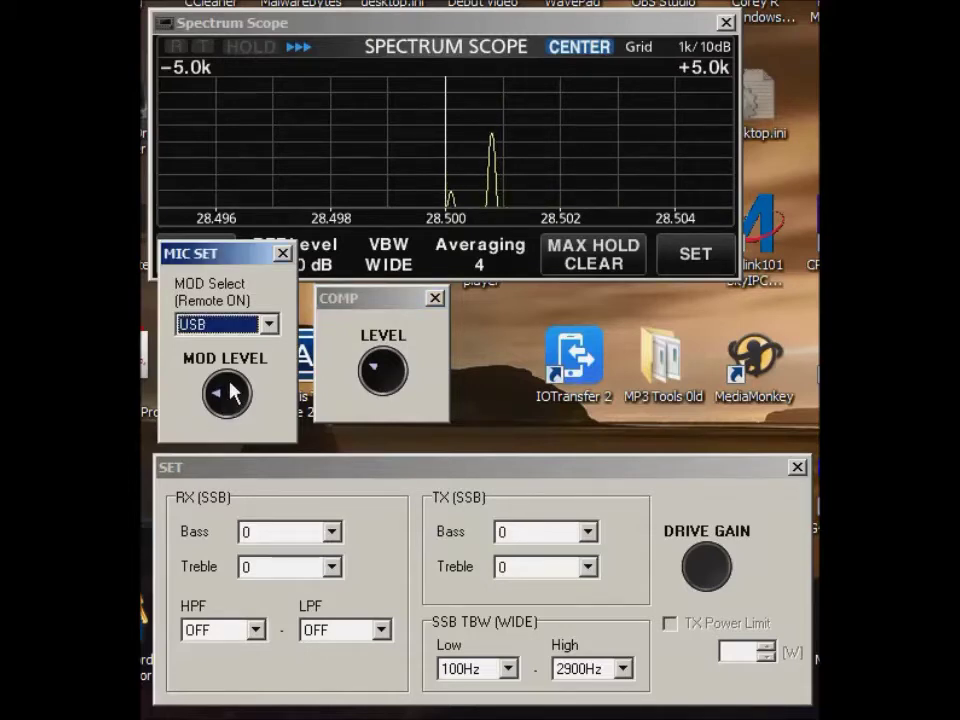
{"action": "left_click", "coordinate": [375, 390]}
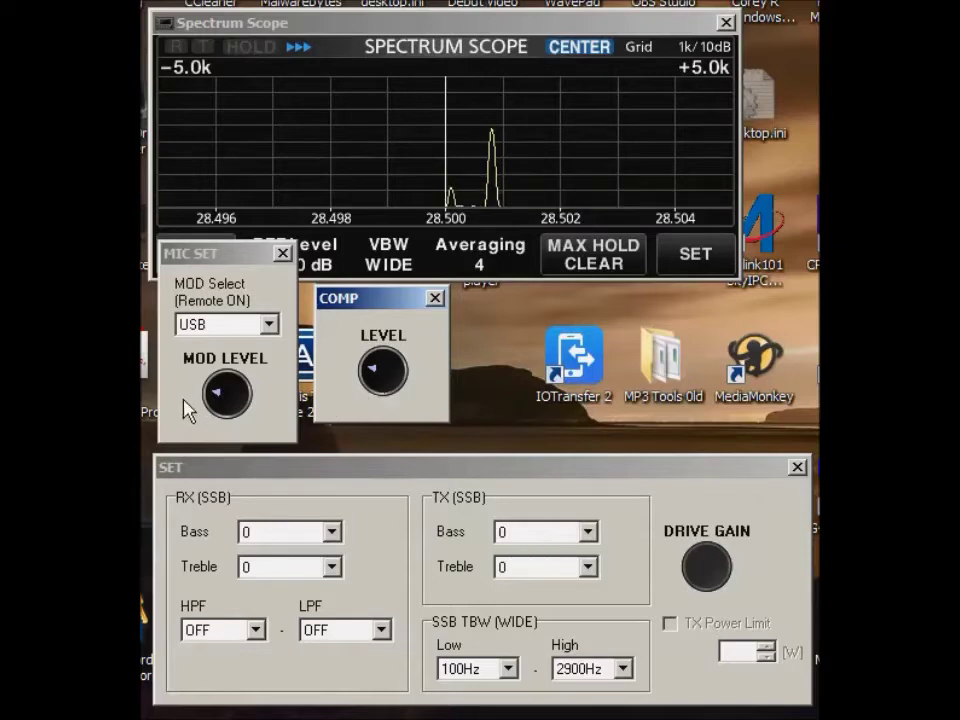
Select the MIC SET window while the two-tone audio keeps transmitting.
{"action": "left_click", "coordinate": [228, 418]}
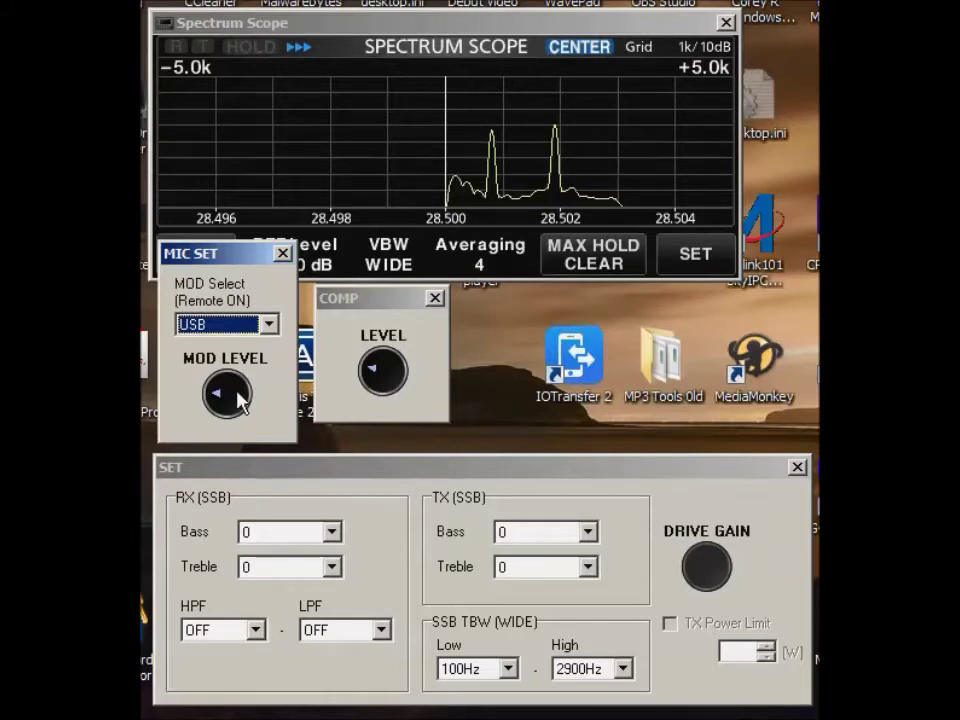
Raise MOD LEVEL, then rebalance COMP LEVEL and ease MOD LEVEL back down.
{"action": "scroll", "coordinate": [238, 400], "scroll_direction": "up", "scroll_amount": 3}
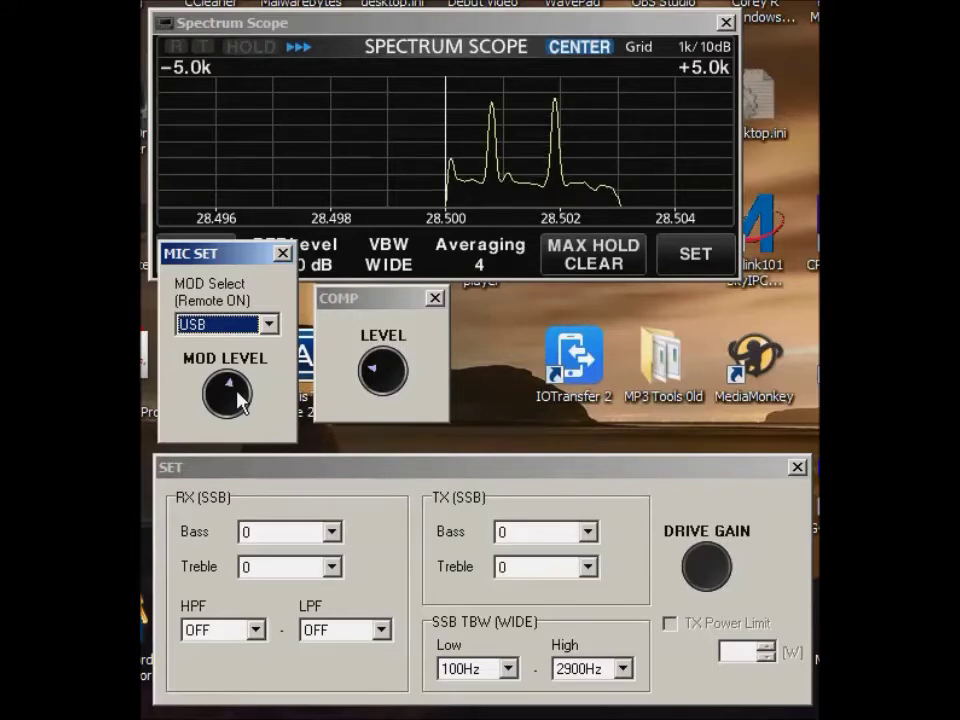
{"action": "scroll", "coordinate": [238, 398], "scroll_direction": "up", "scroll_amount": 3}
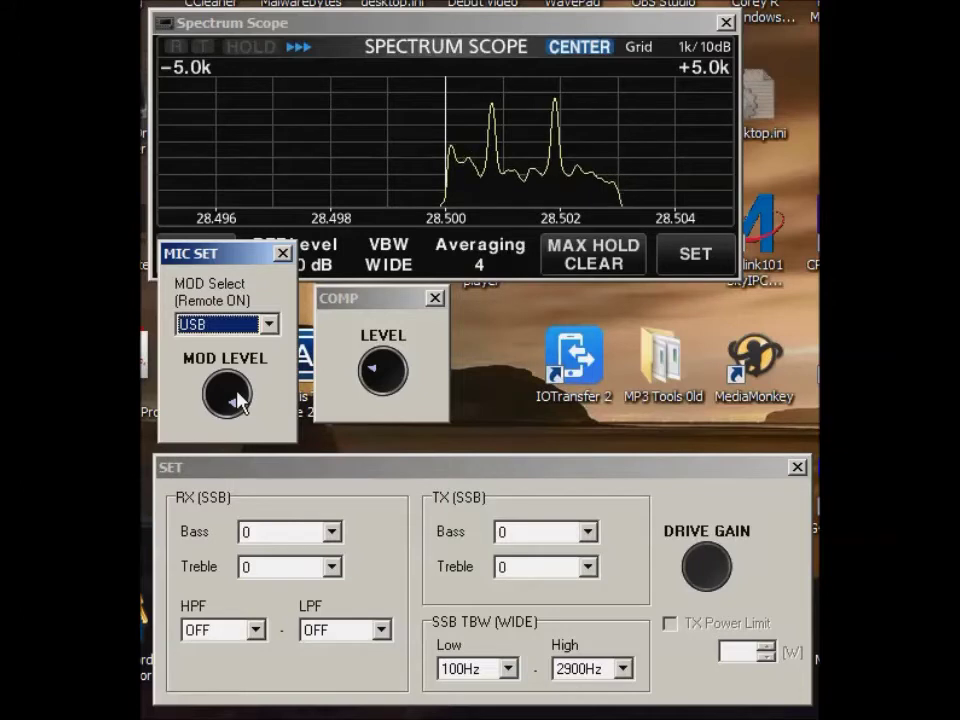
{"action": "left_click", "coordinate": [394, 376]}
{"action": "scroll", "coordinate": [392, 372], "scroll_direction": "up", "scroll_amount": 2}
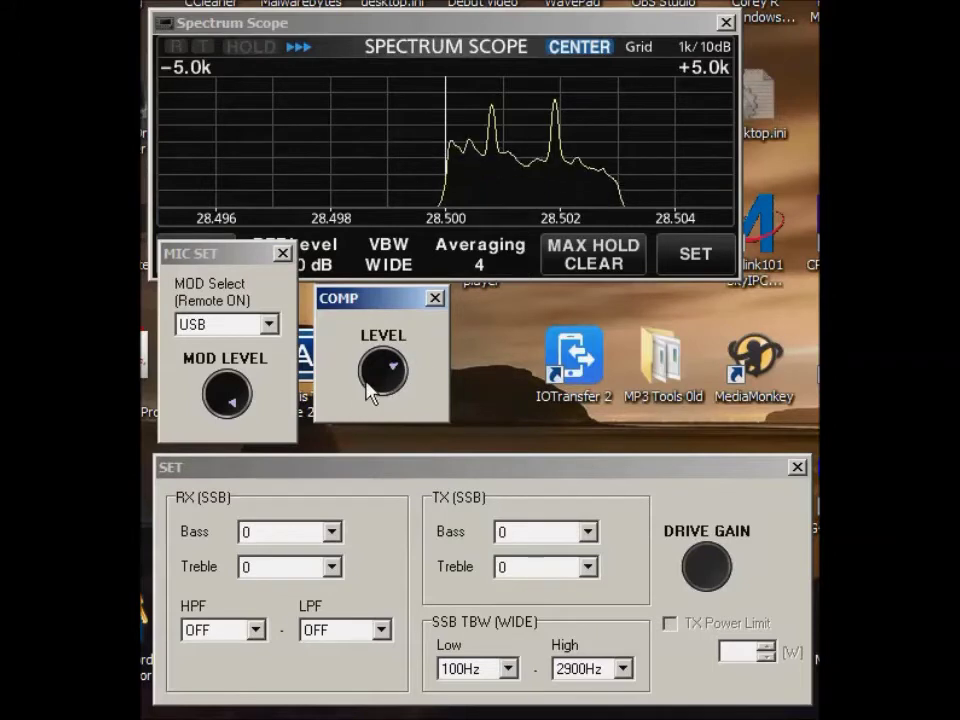
{"action": "scroll", "coordinate": [373, 390], "scroll_direction": "down", "scroll_amount": 2}
{"action": "left_click", "coordinate": [213, 408]}
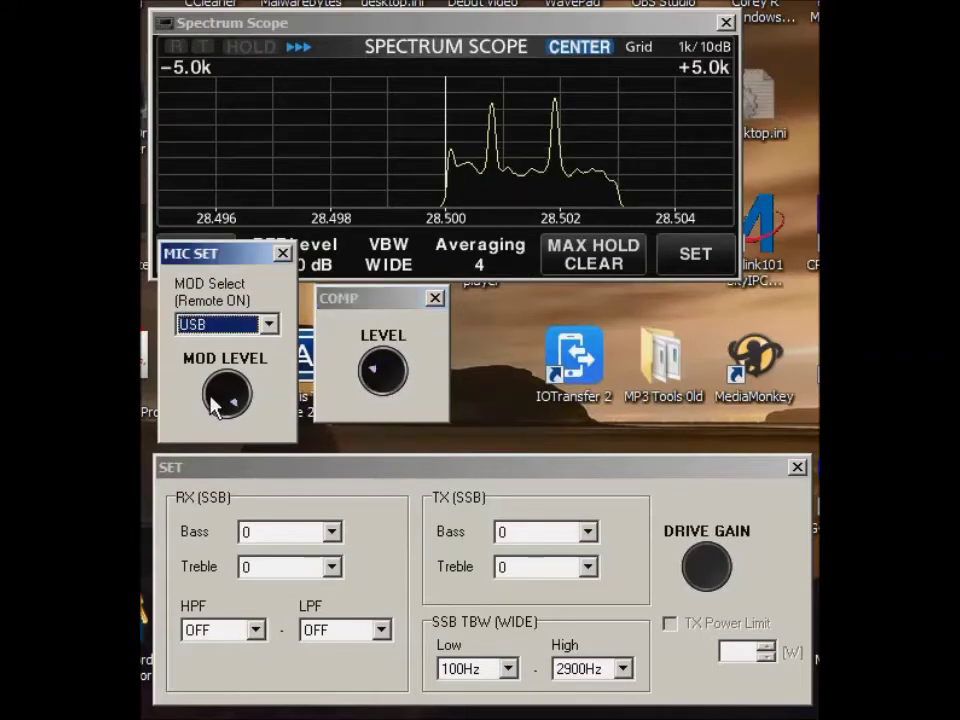
{"action": "scroll", "coordinate": [213, 408], "scroll_direction": "down", "scroll_amount": 3}
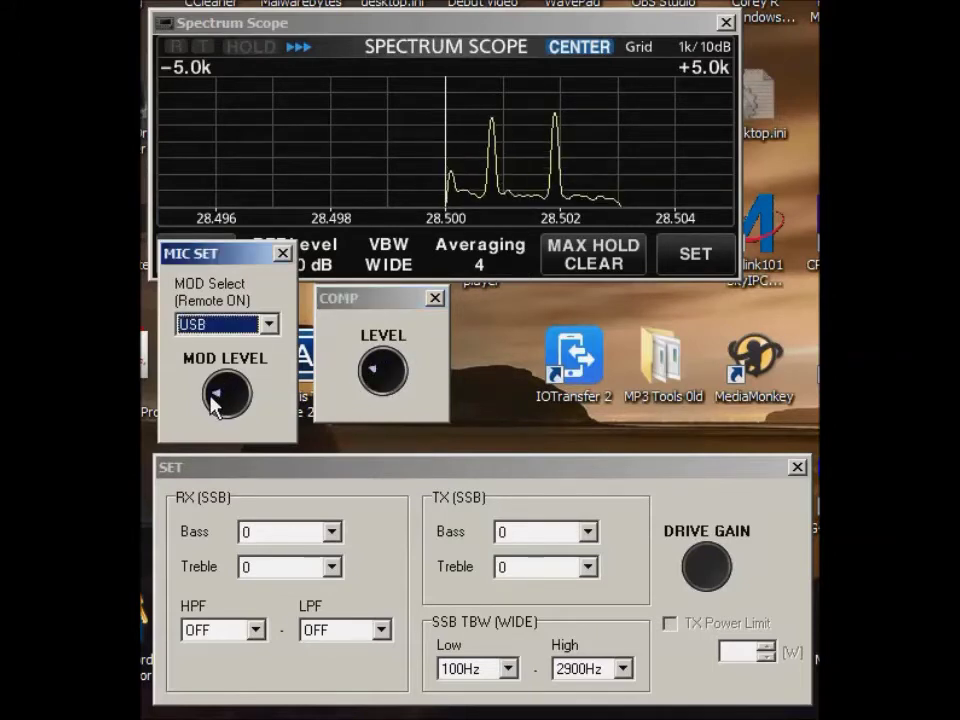
{"action": "scroll", "coordinate": [225, 395], "scroll_direction": "down", "scroll_amount": 2}
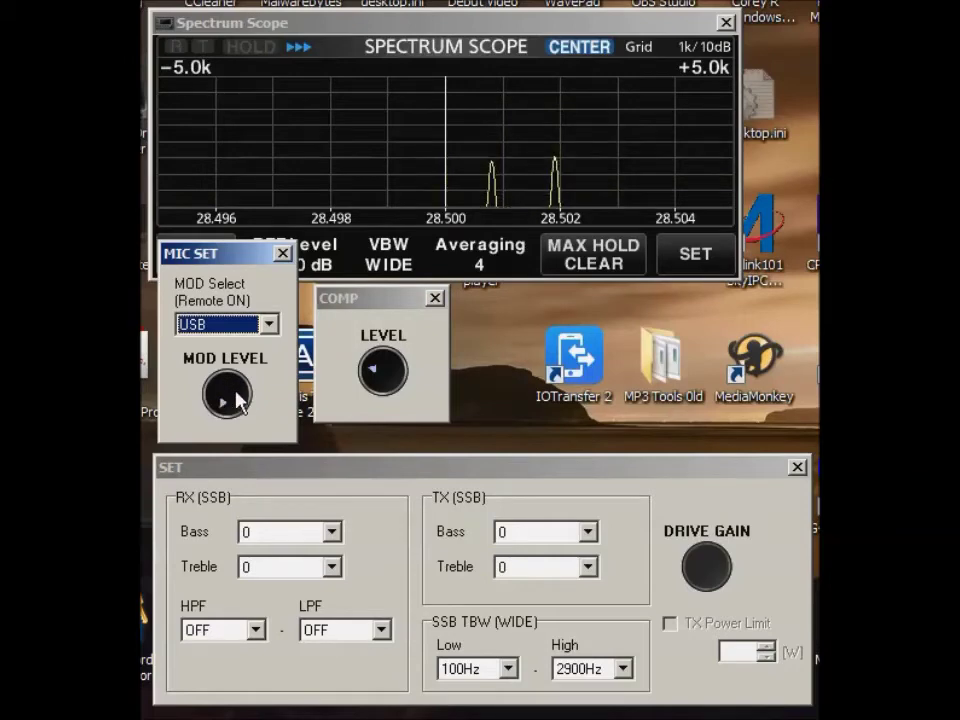
Trim COMP LEVEL and finish with MOD LEVEL raised slightly so both tone peaks stand clear.
{"action": "left_click", "coordinate": [402, 390]}
{"action": "scroll", "coordinate": [402, 390], "scroll_direction": "down", "scroll_amount": 2}
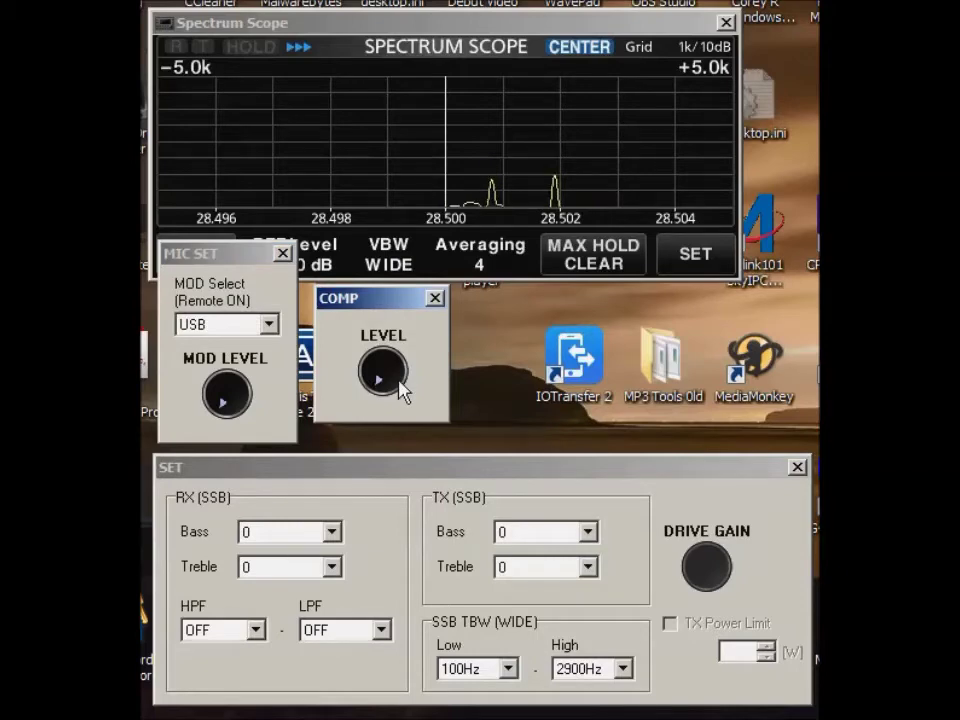
{"action": "scroll", "coordinate": [404, 378], "scroll_direction": "up", "scroll_amount": 2}
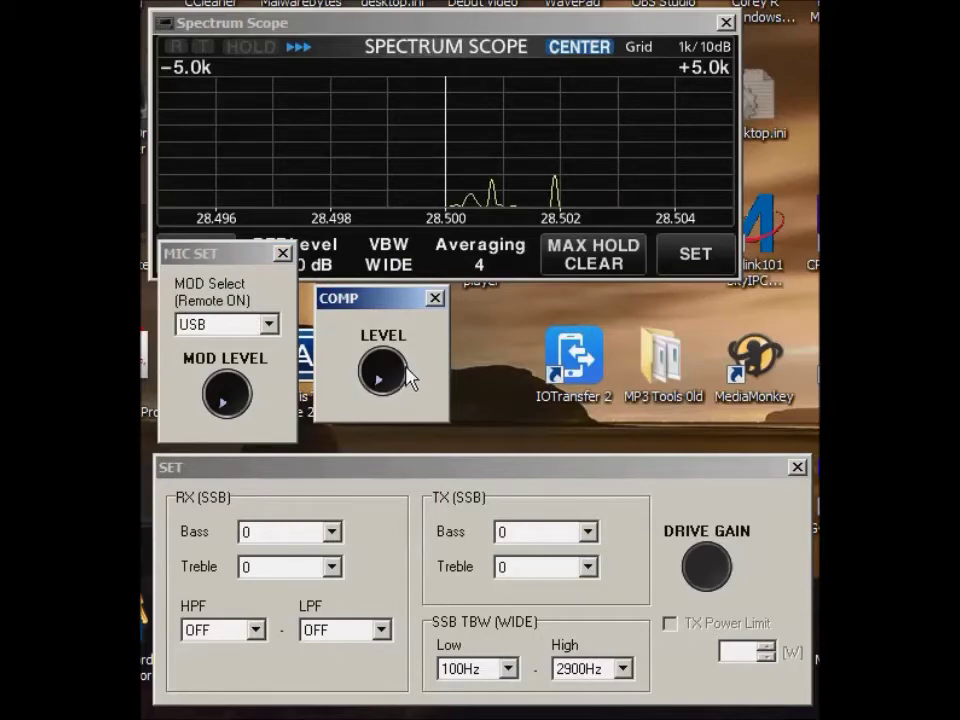
{"action": "left_click", "coordinate": [242, 394]}
{"action": "scroll", "coordinate": [243, 398], "scroll_direction": "up", "scroll_amount": 2}
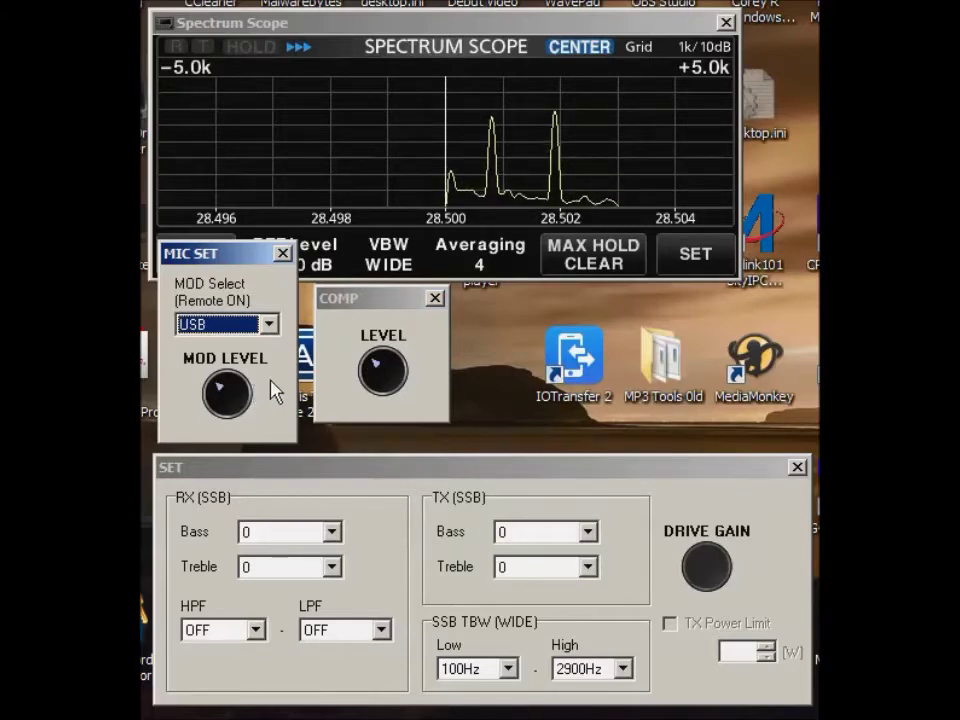
{"action": "left_click", "coordinate": [431, 384]}
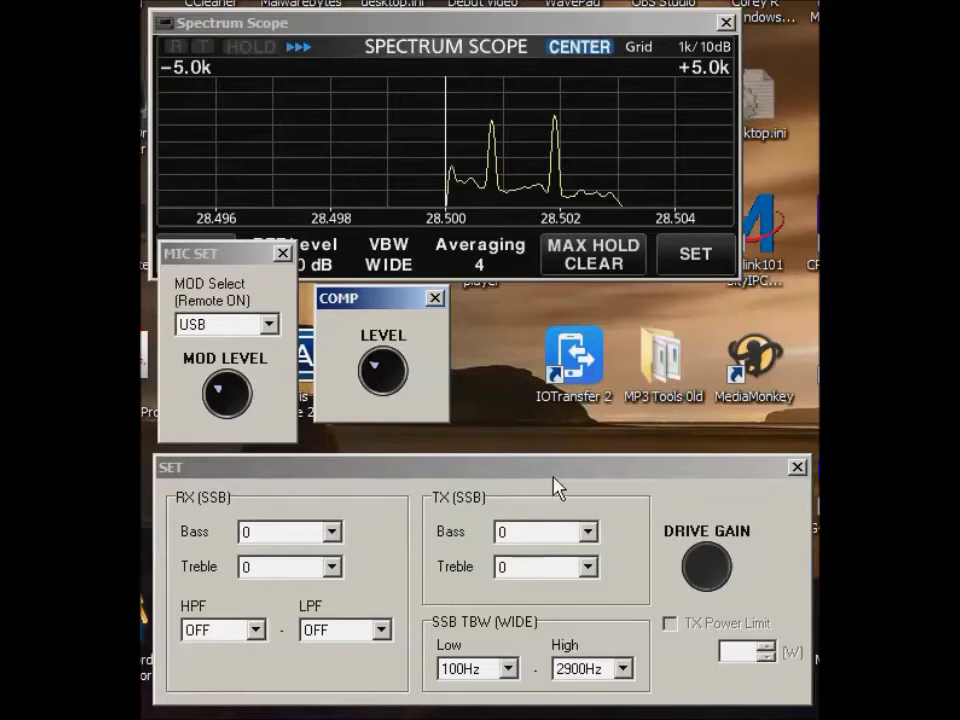
Try 200Hz for the SSB TBW WIDE low edge, then return it to 100Hz.
{"action": "mouse_move", "coordinate": [561, 475]}
{"action": "left_mouse_down"}
{"action": "mouse_move", "coordinate": [572, 457]}
{"action": "mouse_move", "coordinate": [566, 464]}
{"action": "left_mouse_up"}
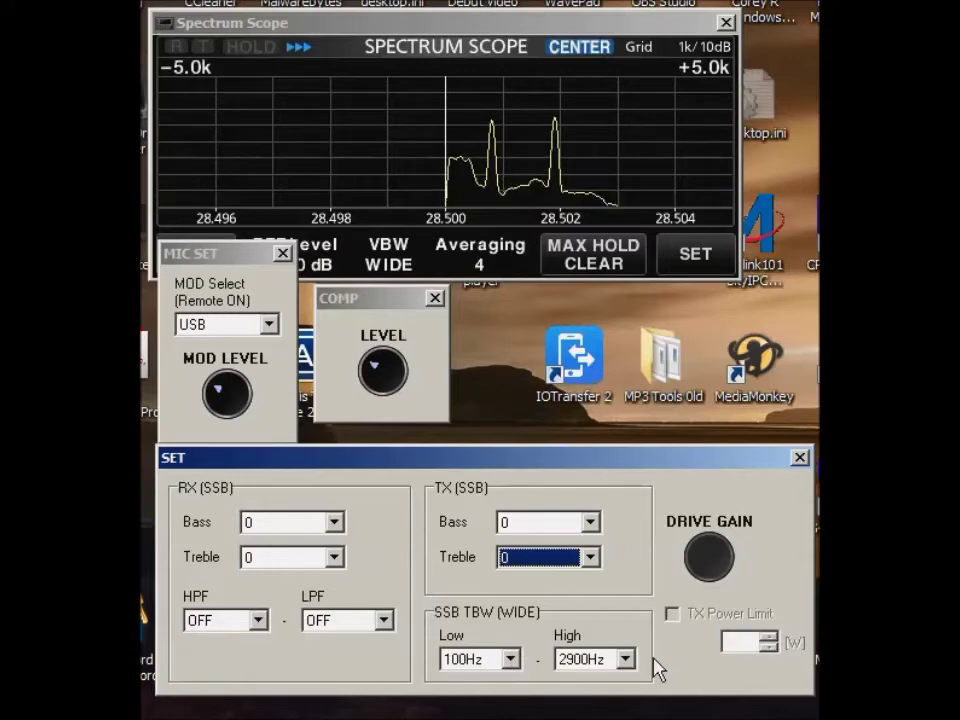
{"action": "left_click", "coordinate": [510, 659]}
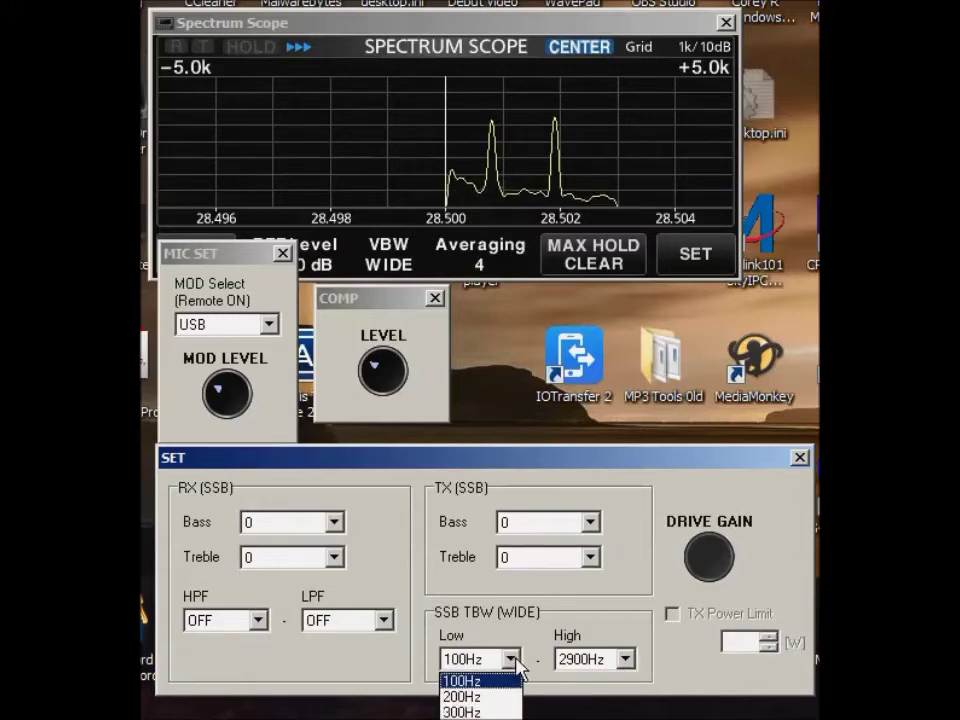
{"action": "left_click", "coordinate": [487, 697]}
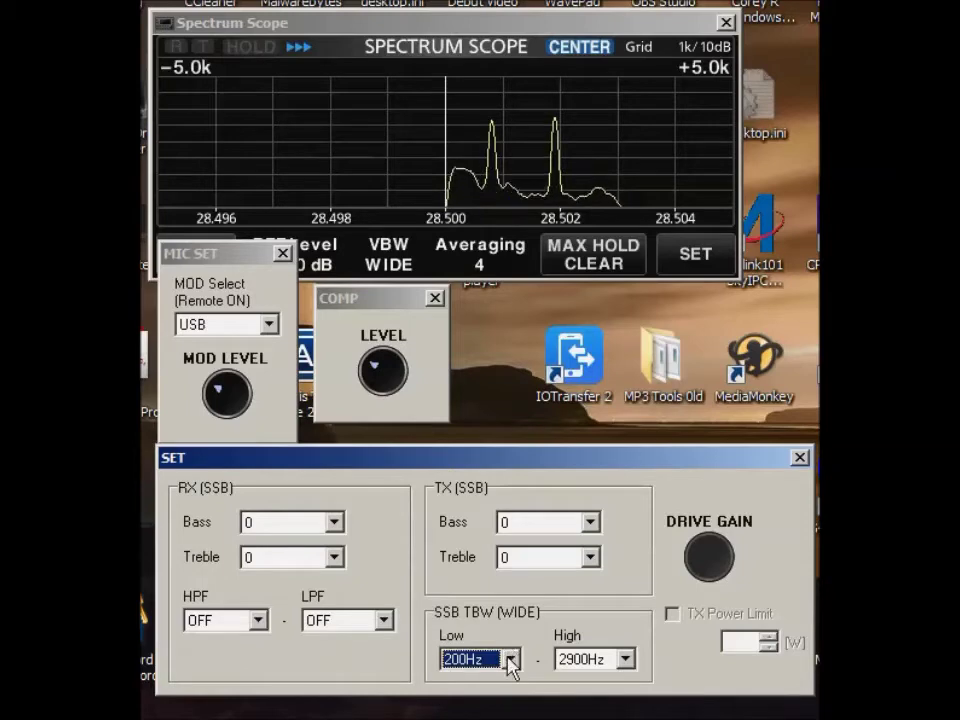
{"action": "left_click", "coordinate": [512, 665]}
{"action": "left_click", "coordinate": [484, 680]}
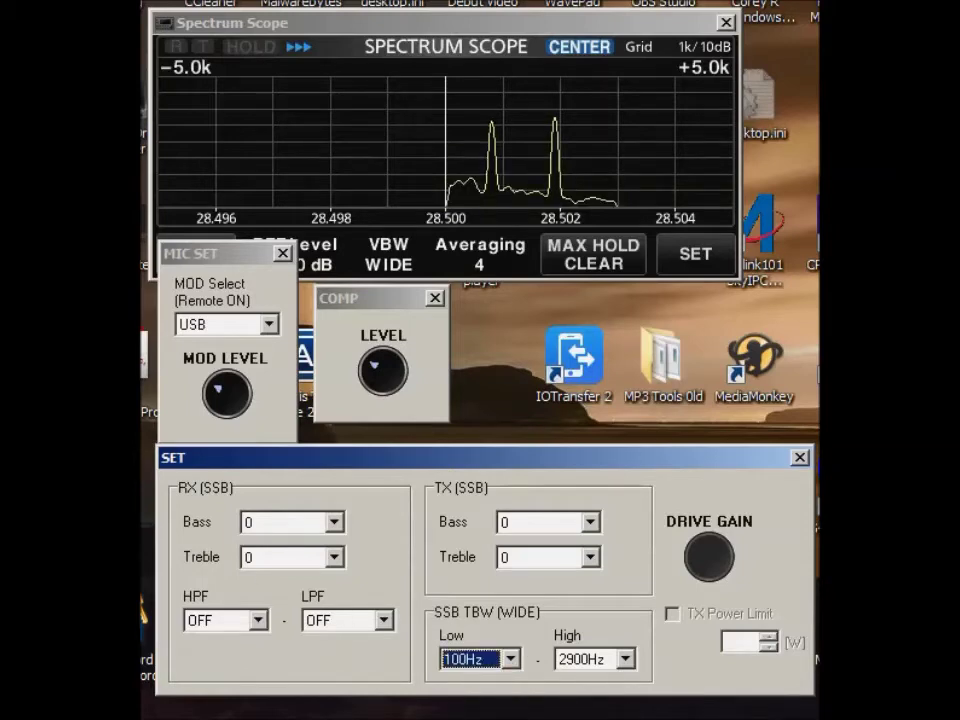
Cycle the main window's TBW through MID and NAR back to WIDE, then minimize it.
{"action": "key", "text": "alt+Tab"}
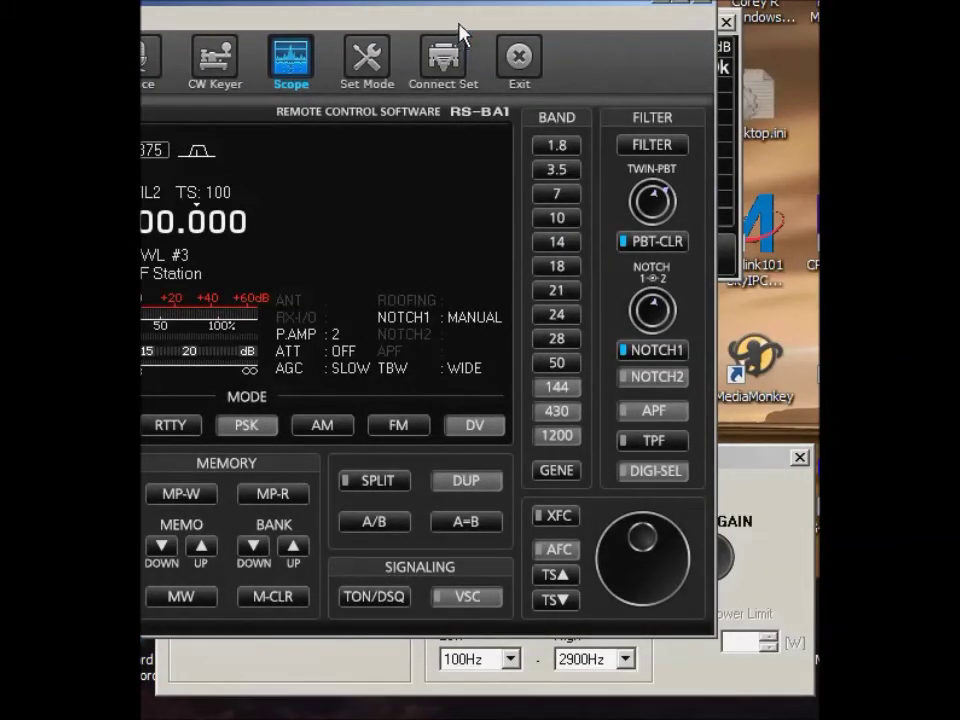
{"action": "left_click_drag", "start_coordinate": [461, 11], "coordinate": [727, 11]}
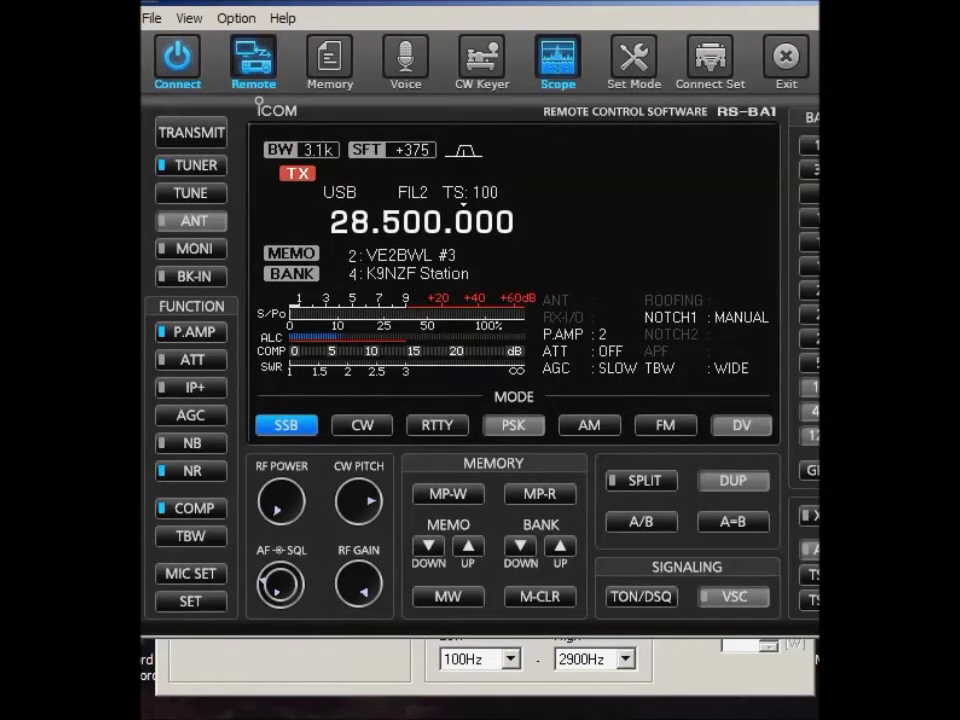
{"action": "left_click", "coordinate": [203, 533]}
{"action": "left_click", "coordinate": [204, 538]}
{"action": "left_click", "coordinate": [204, 540]}
{"action": "left_click", "coordinate": [617, 8]}
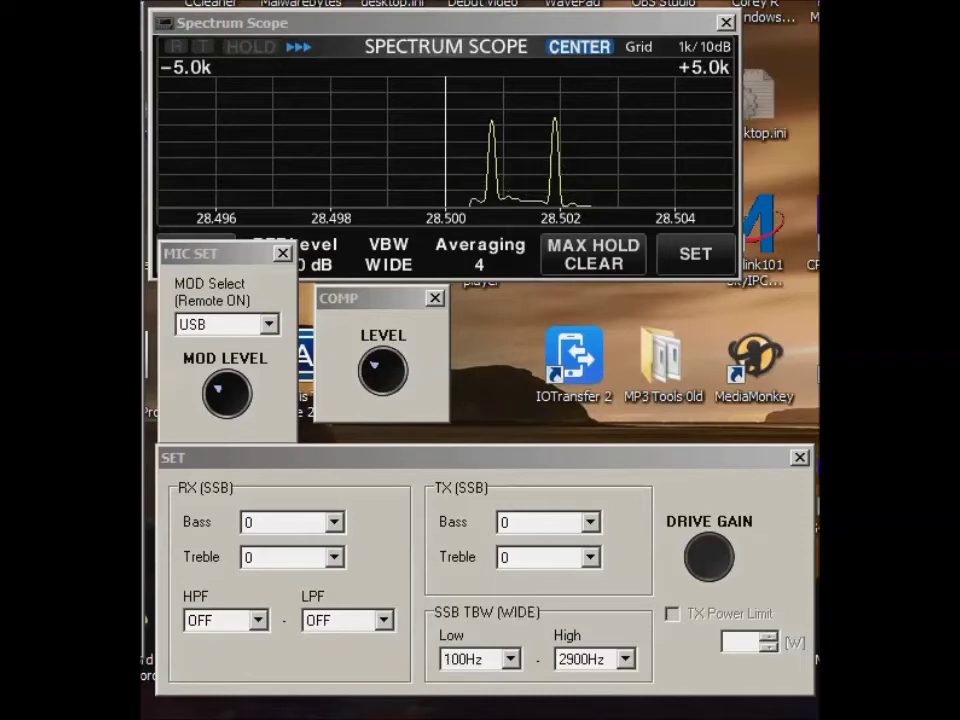
Set TX Bass to +5 and TX Treble to -5 in the SET window.
{"action": "left_click", "coordinate": [592, 522]}
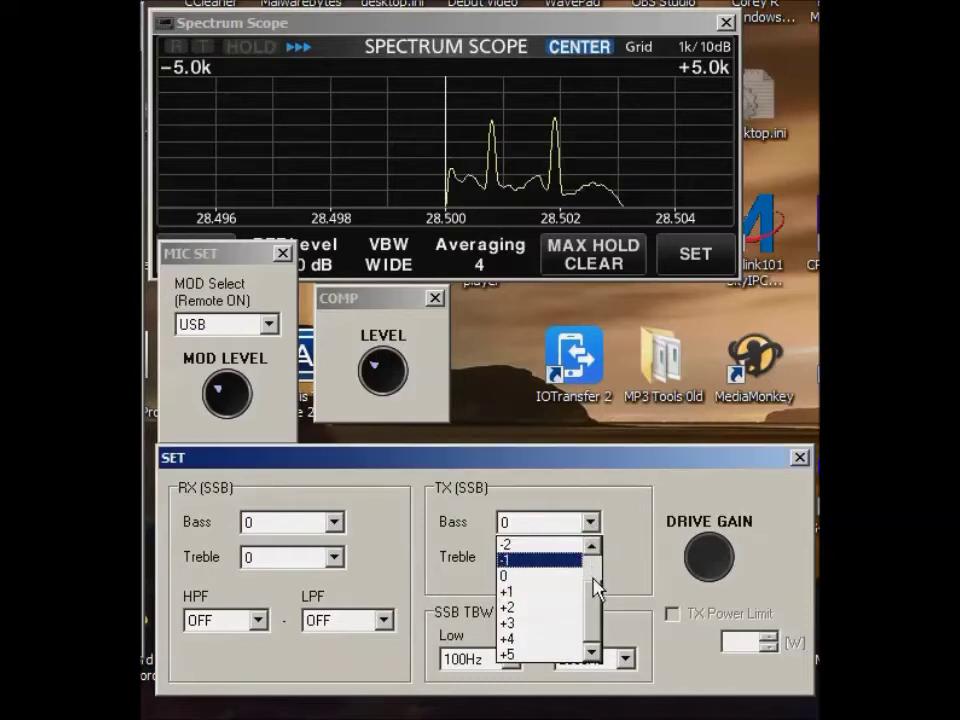
{"action": "left_click", "coordinate": [508, 655]}
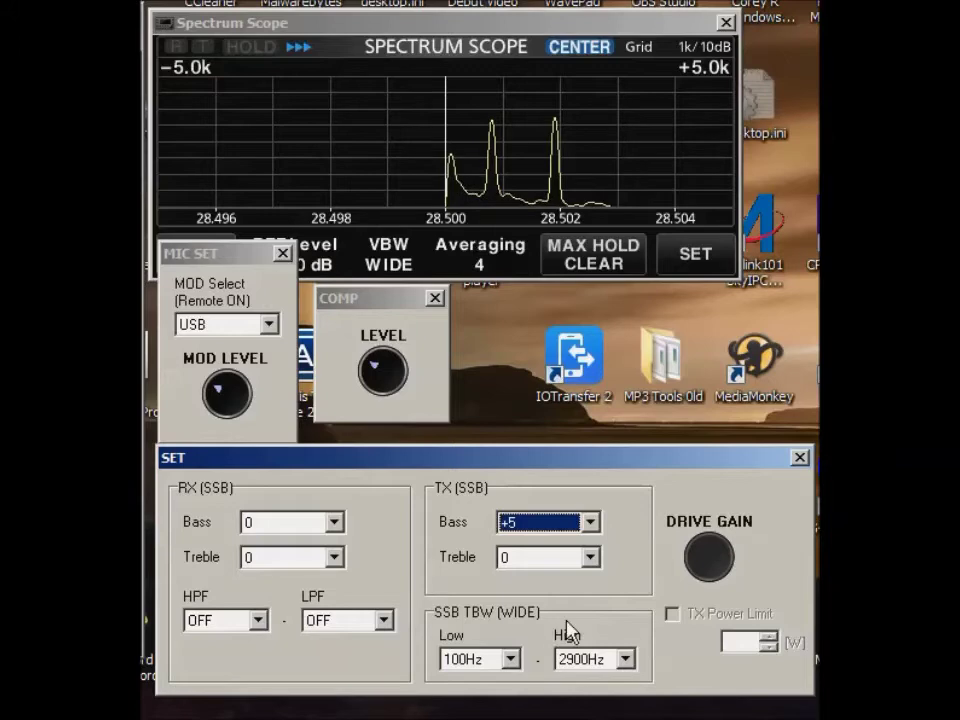
{"action": "left_click", "coordinate": [590, 559]}
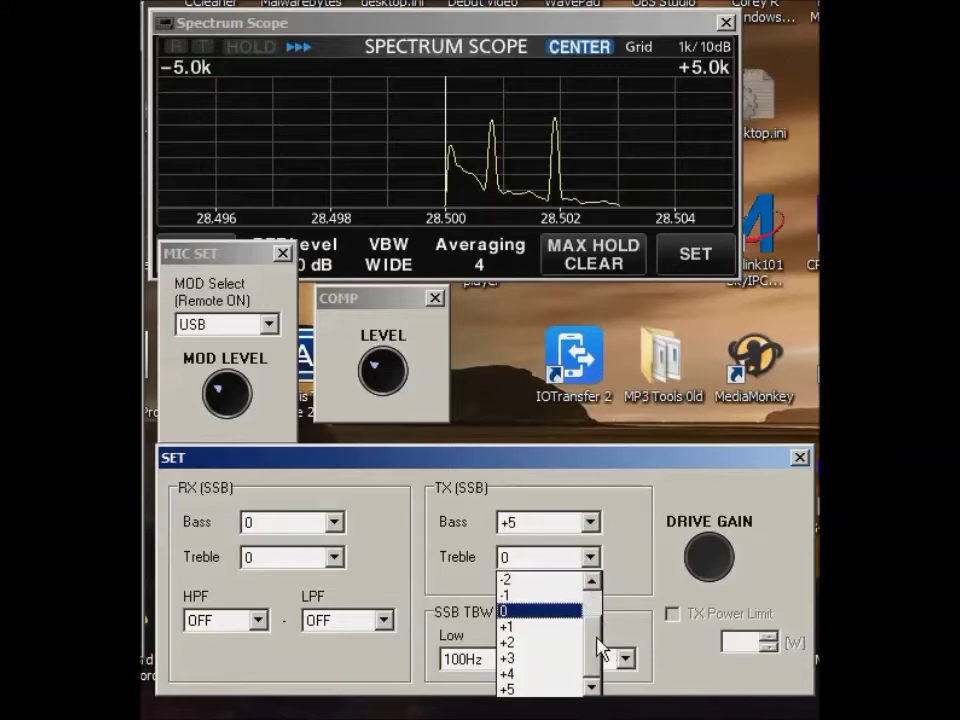
{"action": "left_click", "coordinate": [497, 588]}
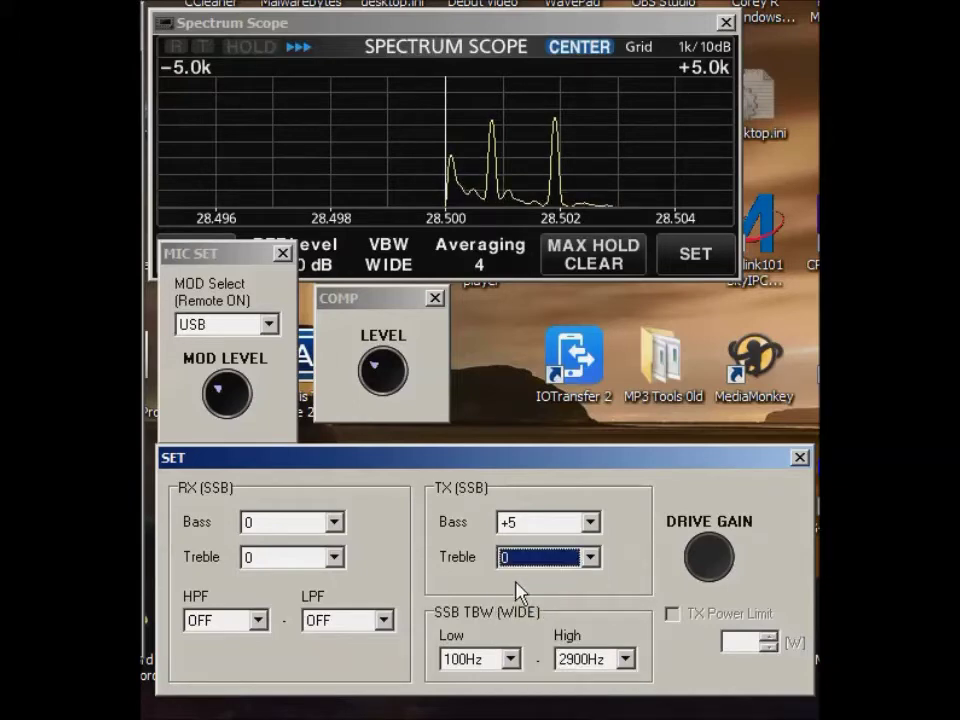
{"action": "left_click", "coordinate": [591, 562]}
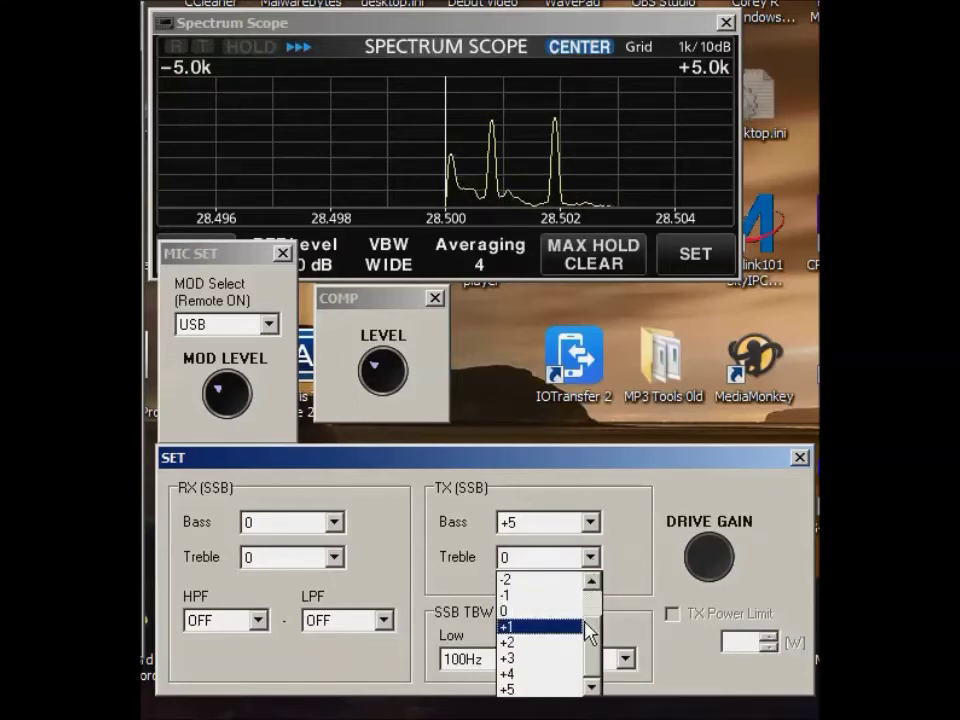
{"action": "scroll", "coordinate": [590, 625], "scroll_direction": "up", "scroll_amount": 1}
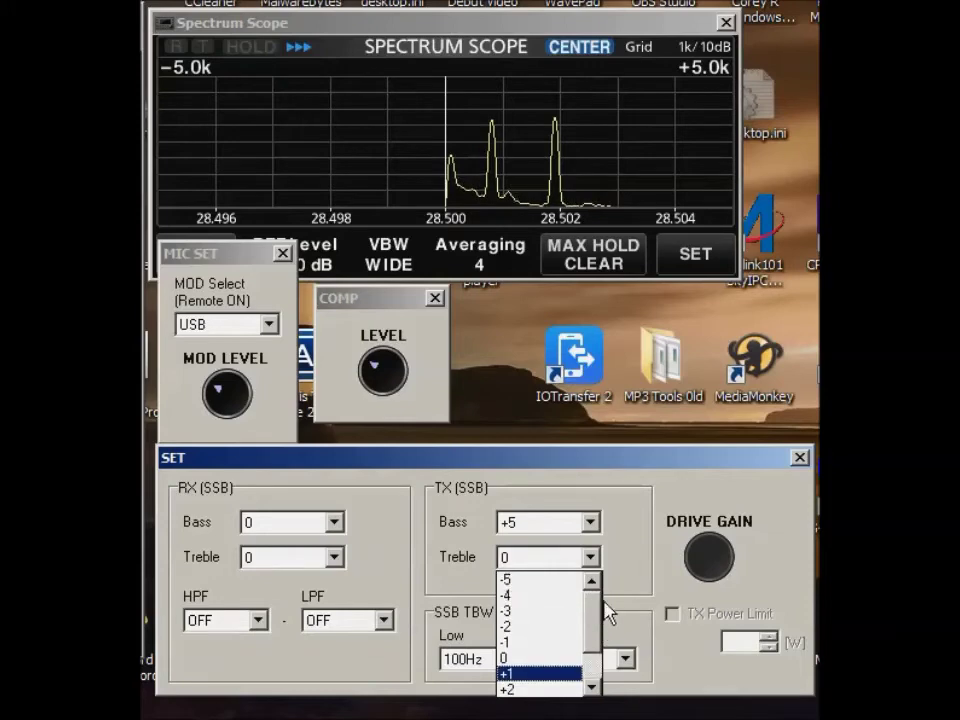
{"action": "left_click", "coordinate": [507, 579]}
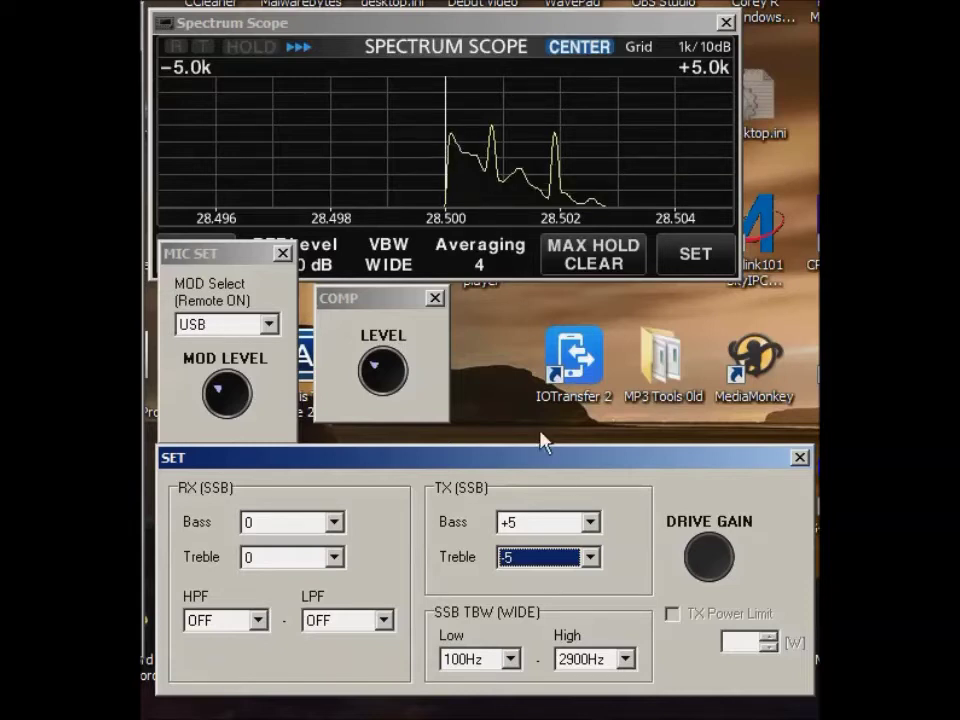
Flip the tone settings to TX Bass -5 and TX Treble +5.
{"action": "left_click", "coordinate": [591, 523]}
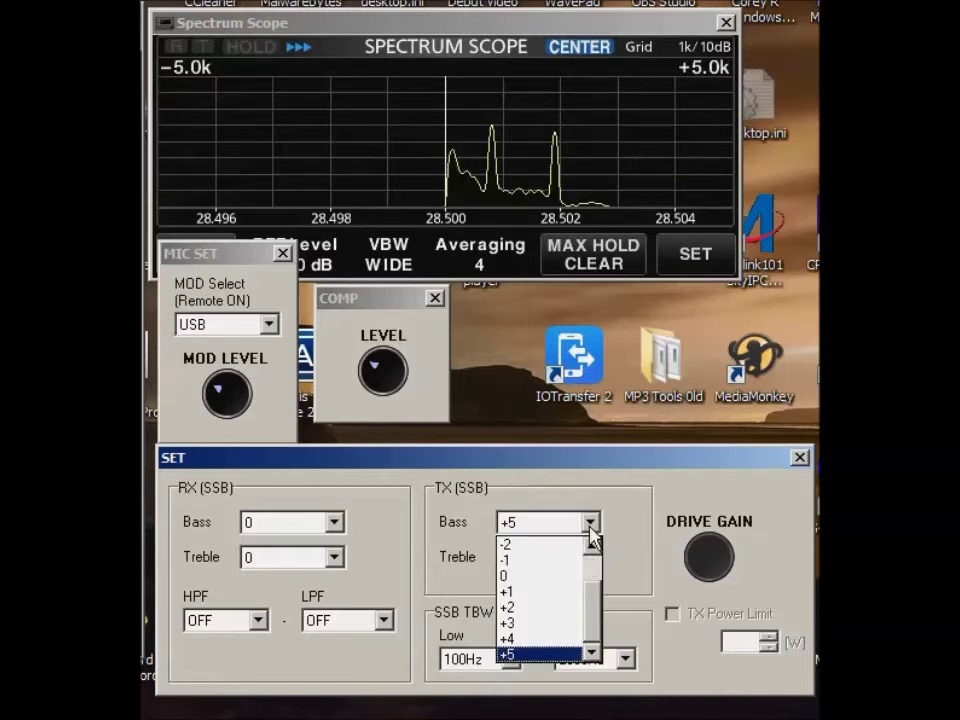
{"action": "scroll", "coordinate": [605, 618], "scroll_direction": "up", "scroll_amount": 1}
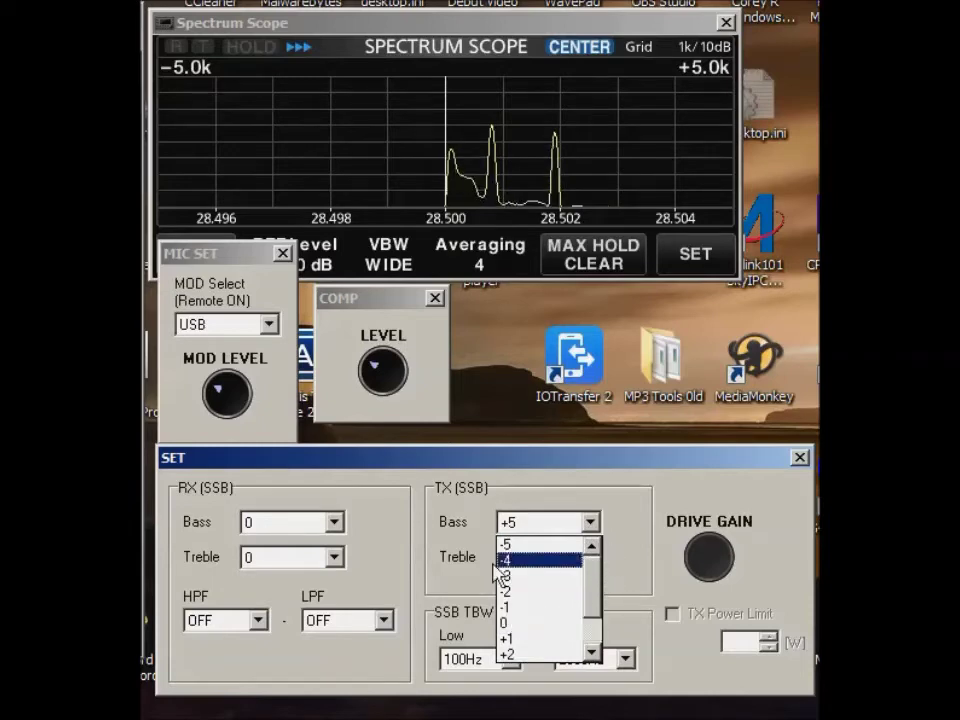
{"action": "left_click", "coordinate": [529, 557]}
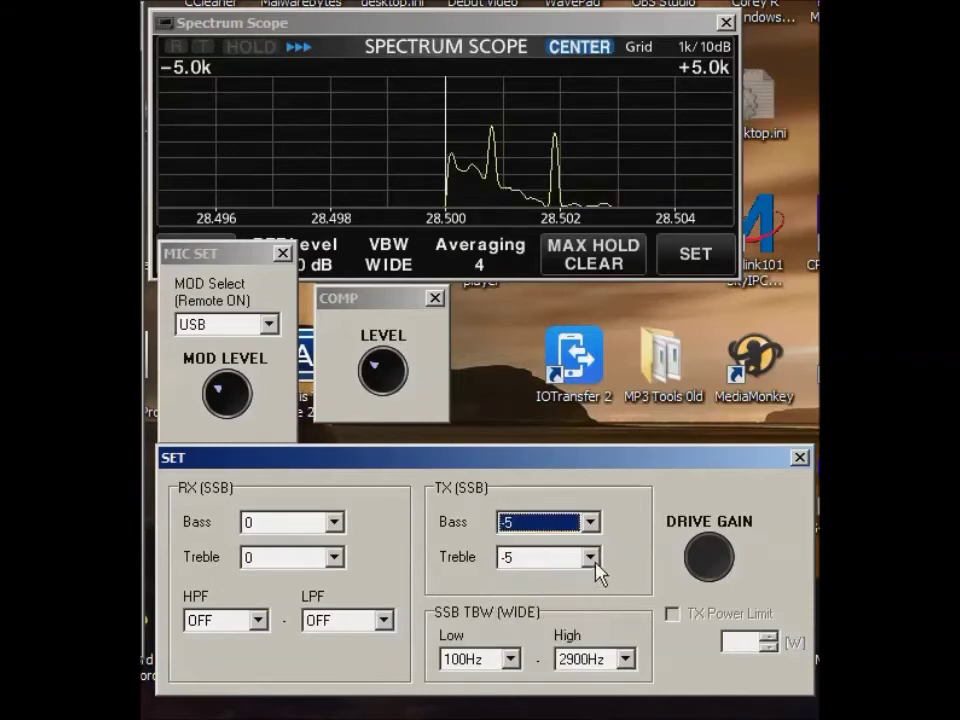
{"action": "left_click", "coordinate": [591, 558]}
{"action": "scroll", "coordinate": [596, 680], "scroll_direction": "down", "scroll_amount": 1}
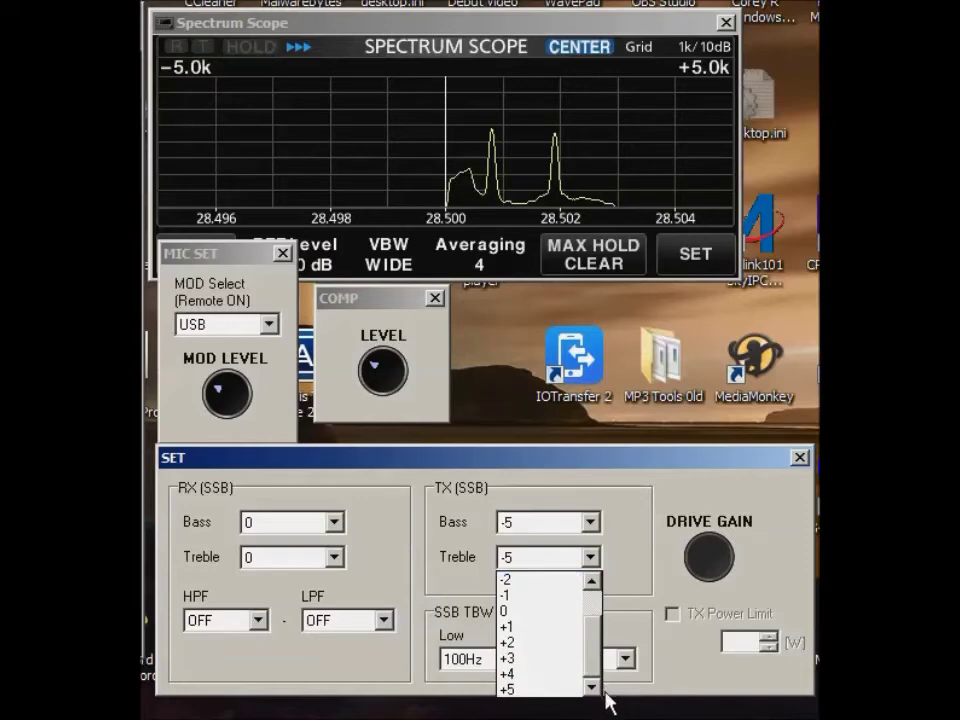
{"action": "left_click", "coordinate": [540, 690]}
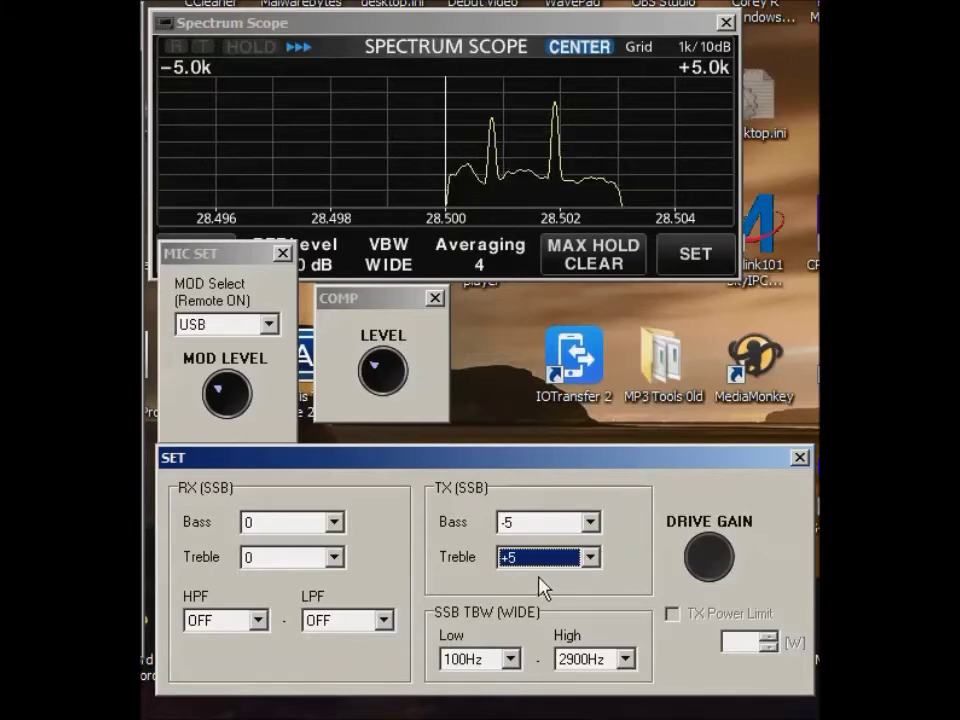
{"action": "left_click", "coordinate": [590, 522]}
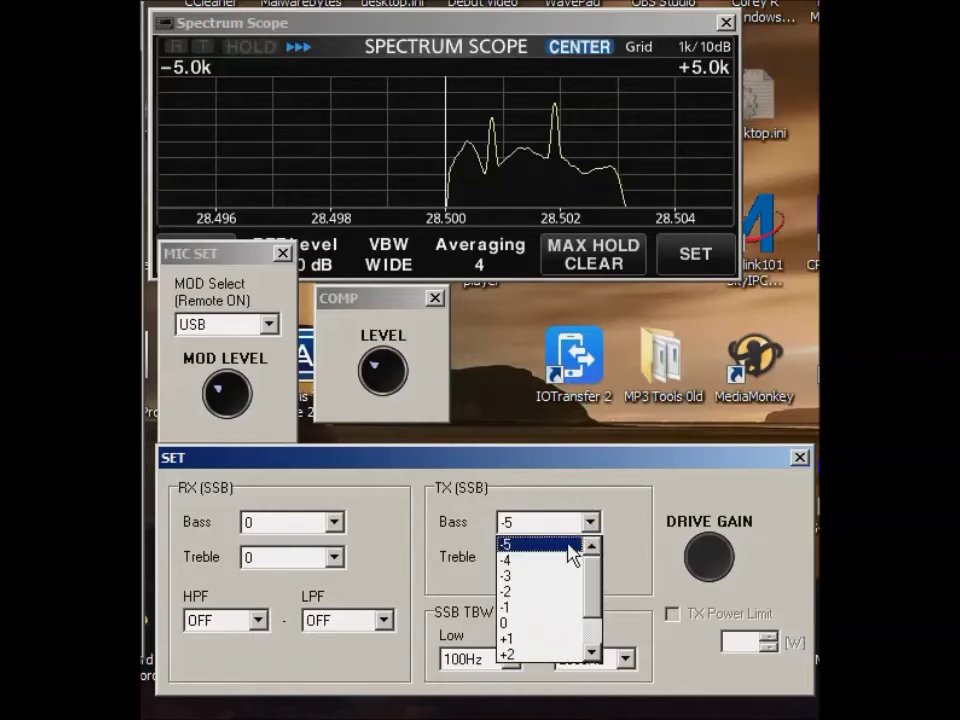
Reset TX Bass and TX Treble to 0 and reactivate the MIC SET window.
{"action": "left_click", "coordinate": [535, 625]}
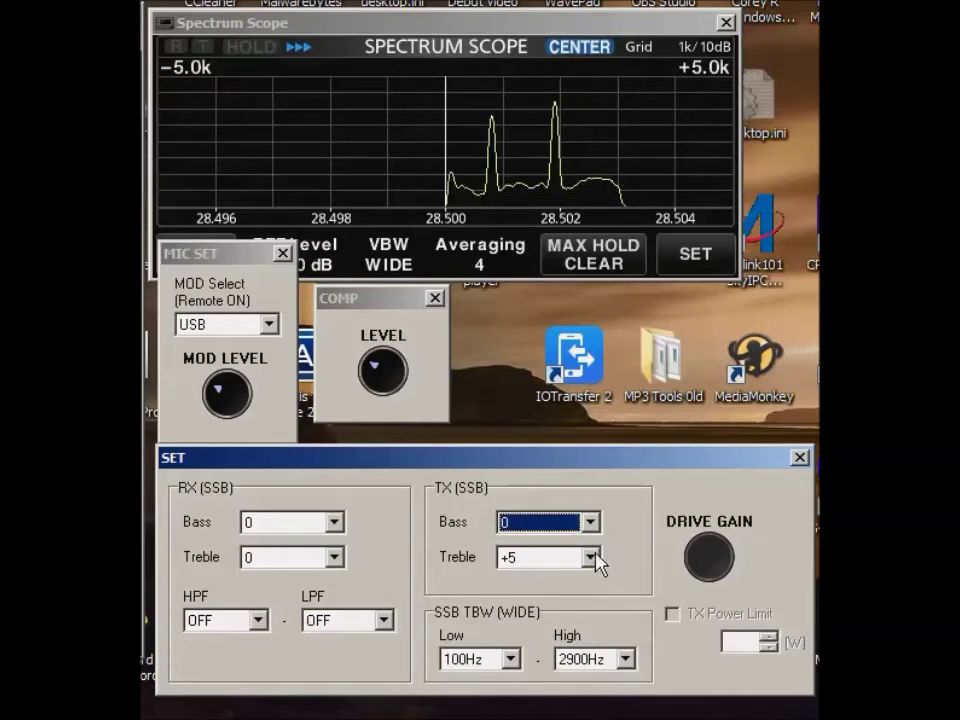
{"action": "left_click", "coordinate": [597, 552]}
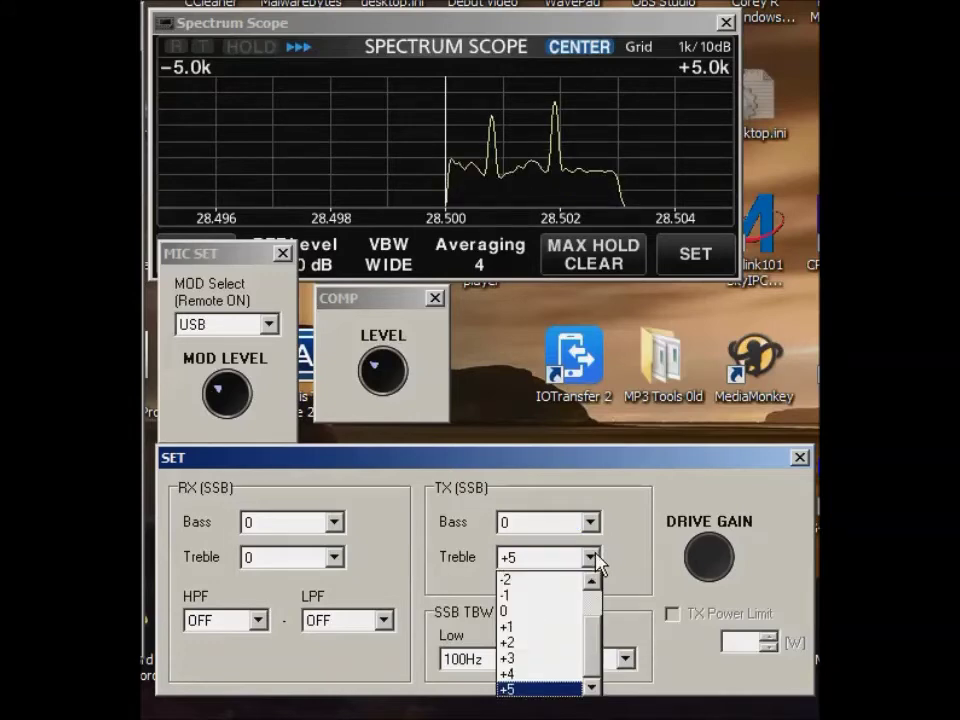
{"action": "left_click", "coordinate": [550, 609]}
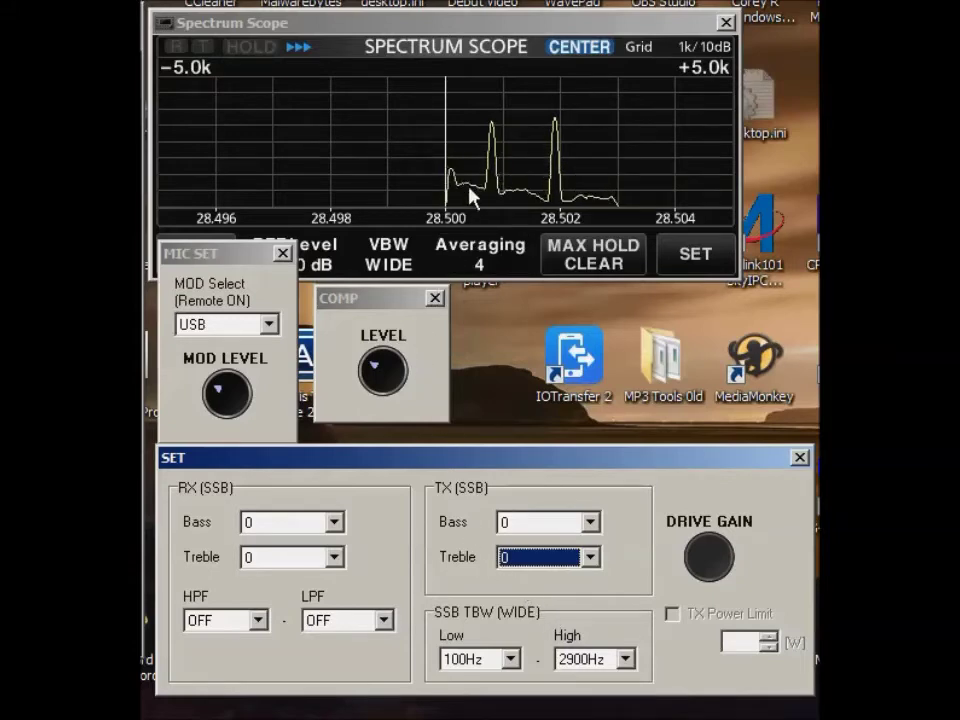
{"action": "left_click", "coordinate": [226, 402]}
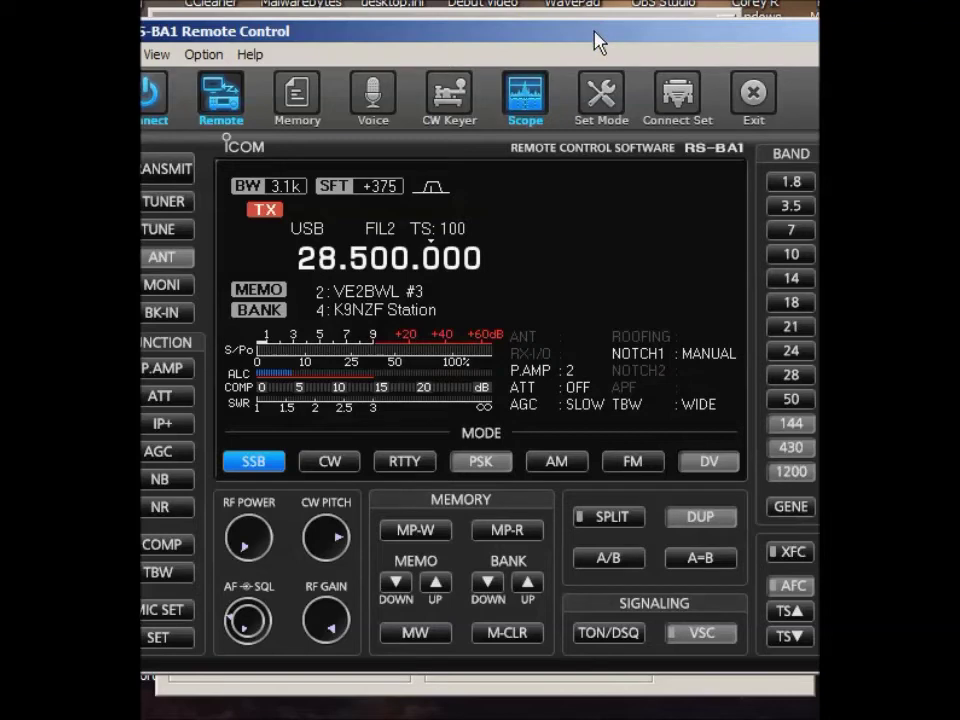
{"action": "left_click_drag", "start_coordinate": [597, 42], "coordinate": [634, 30]}
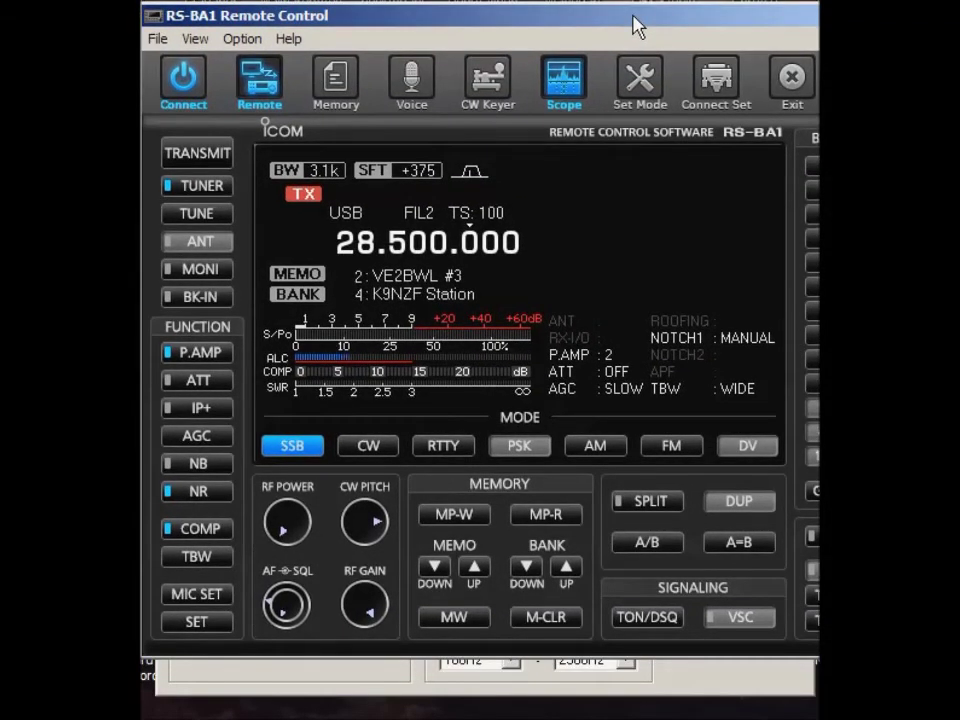
{"action": "left_click_drag", "start_coordinate": [636, 27], "coordinate": [142, 30]}
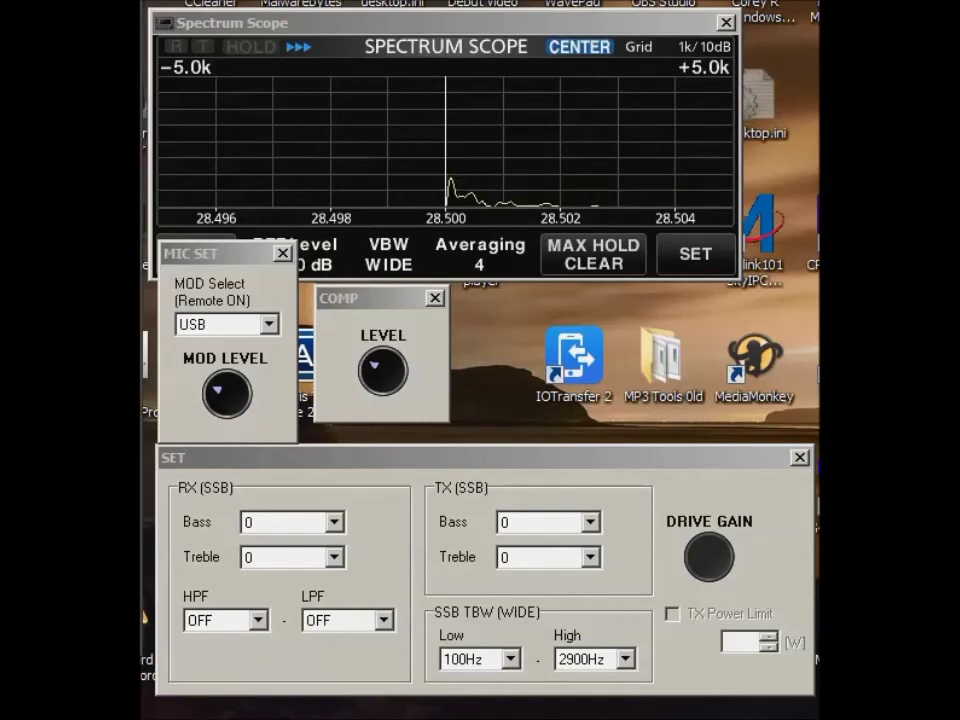
{"action": "key", "text": "alt+Tab"}
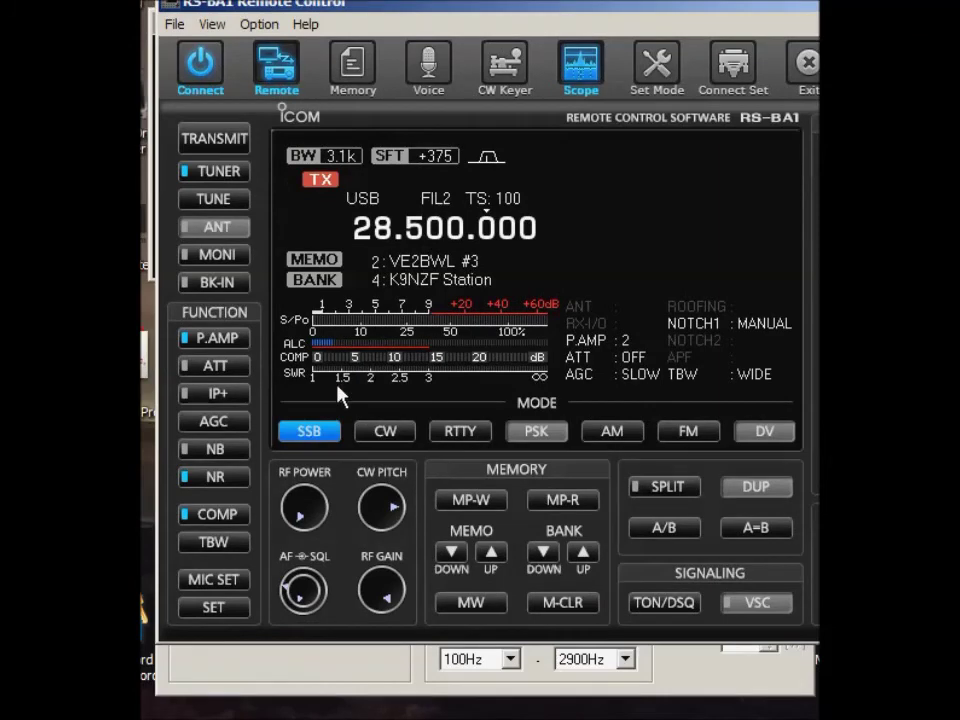
Stop transmitting to return to receive, and turn the RF POWER knob down slightly.
{"action": "left_click", "coordinate": [226, 142]}
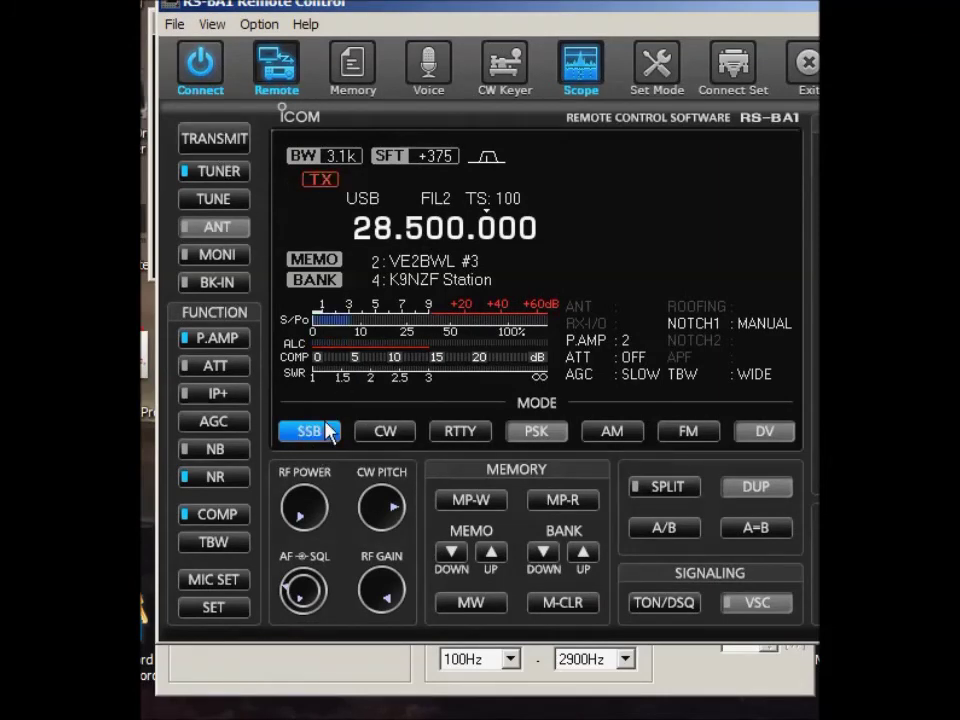
{"action": "scroll", "coordinate": [318, 508], "scroll_direction": "down", "scroll_amount": 1}
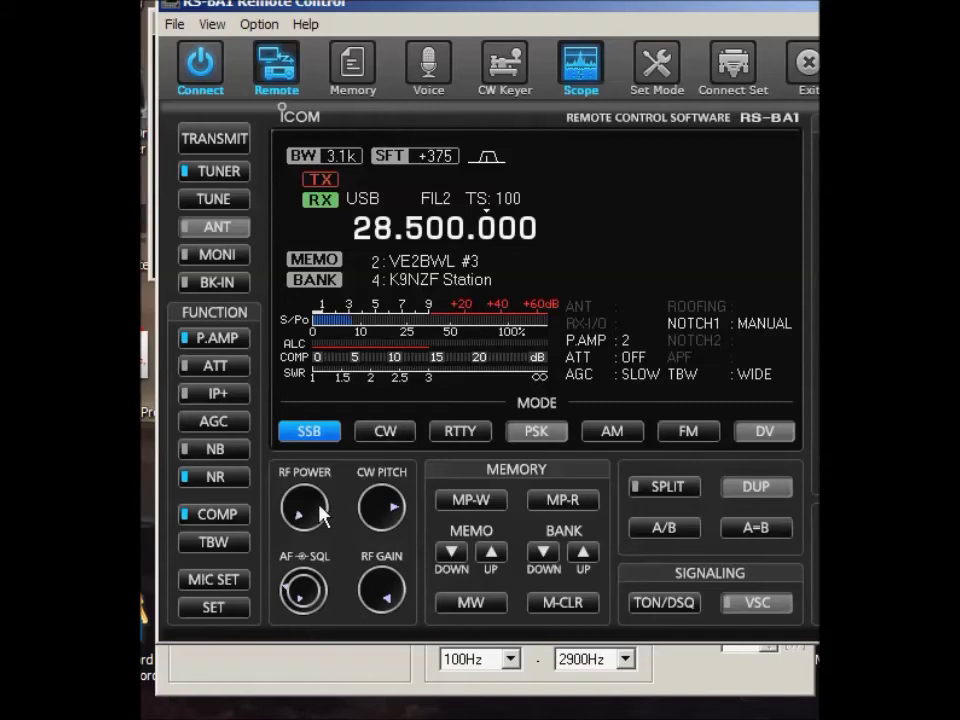
Turn RF POWER down further, adjust the AF/SQL knob, and minimize the main window.
{"action": "scroll", "coordinate": [322, 514], "scroll_direction": "down", "scroll_amount": 2}
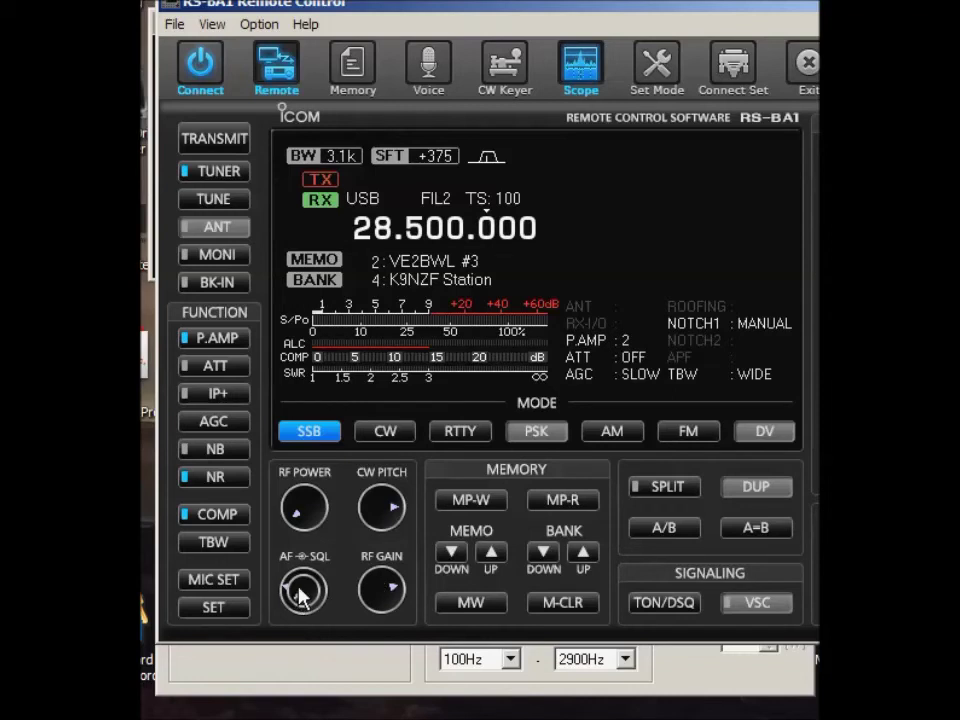
{"action": "scroll", "coordinate": [300, 595], "scroll_direction": "up", "scroll_amount": 2}
{"action": "left_click", "coordinate": [718, 17]}
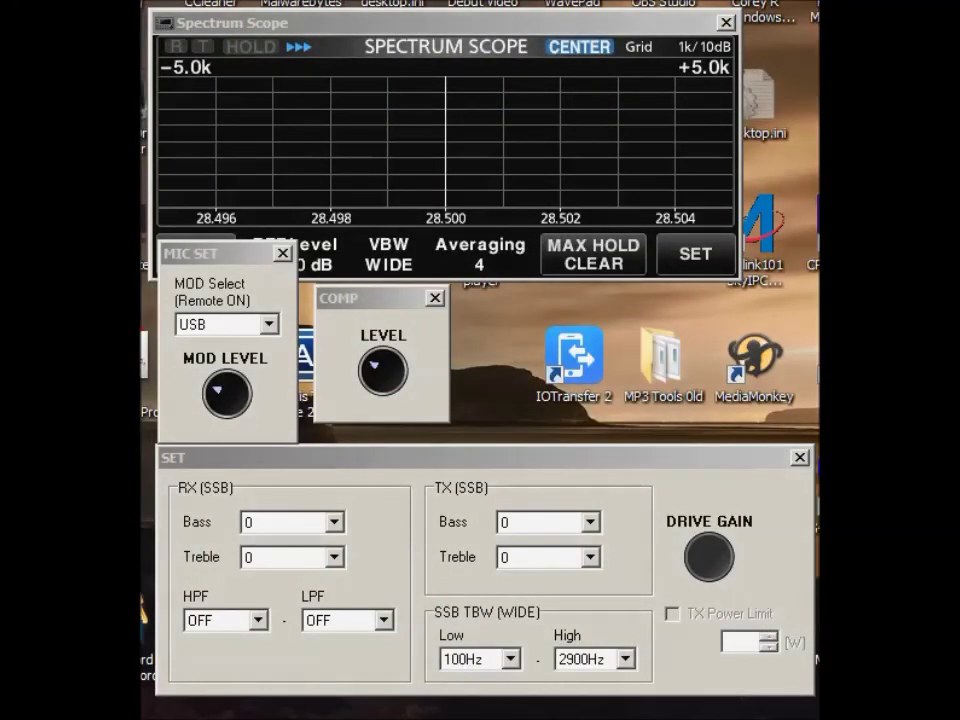